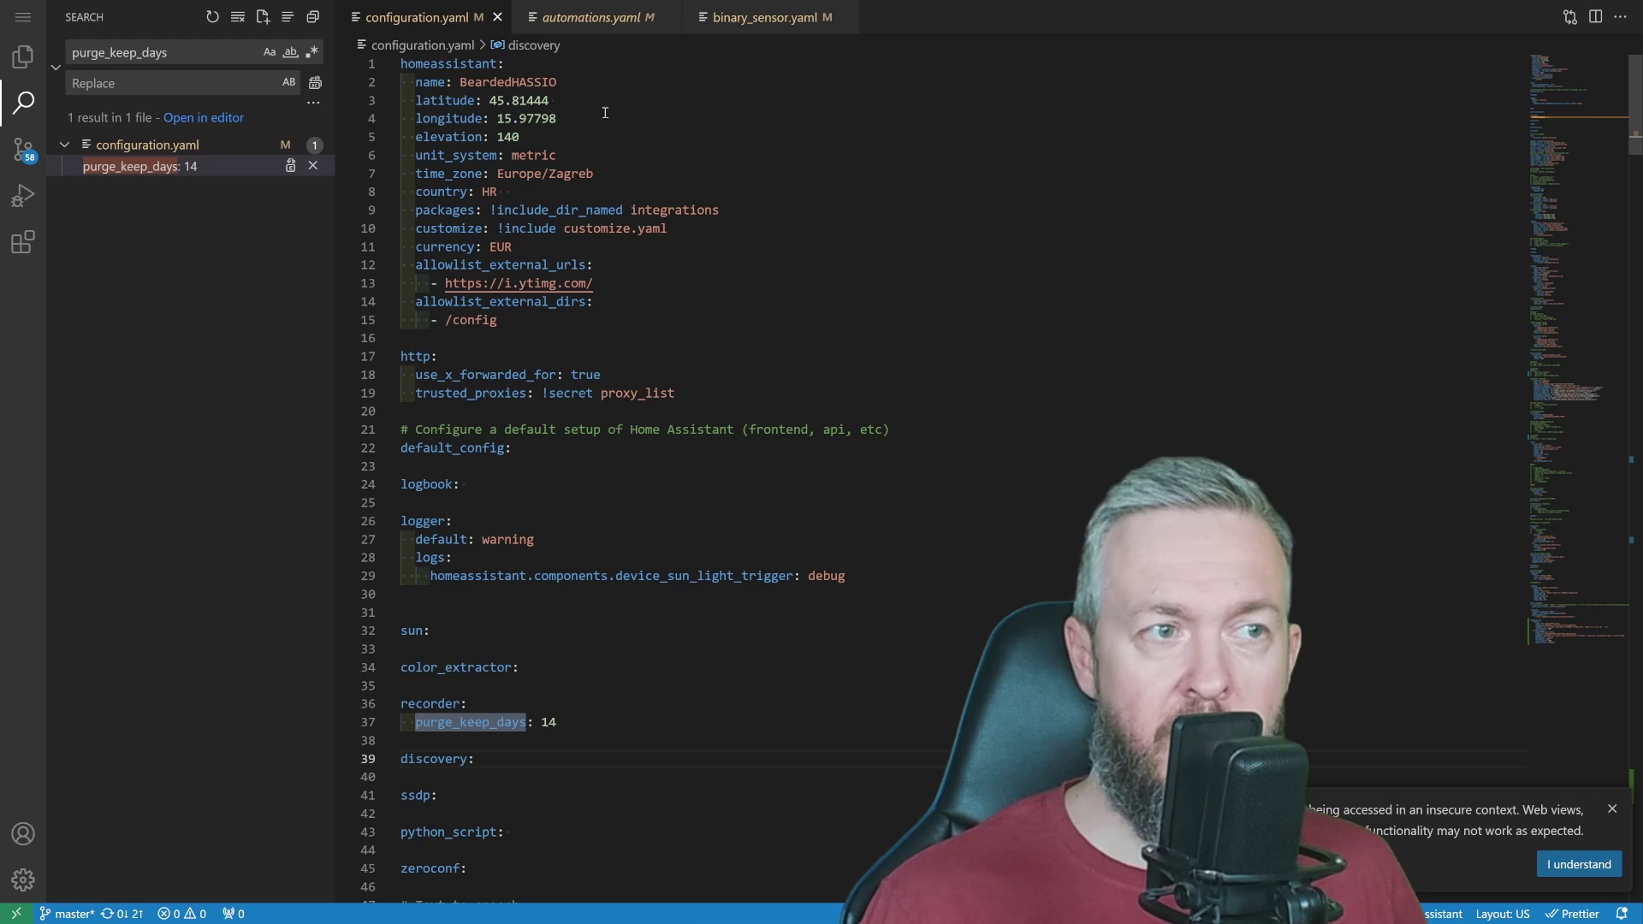
Step: Highlight the default_config line and the recorder block with purge_keep_days: 14 in the configuration
{"action": "scroll", "coordinate": [517, 231], "scroll_direction": "down", "scroll_amount": 4}
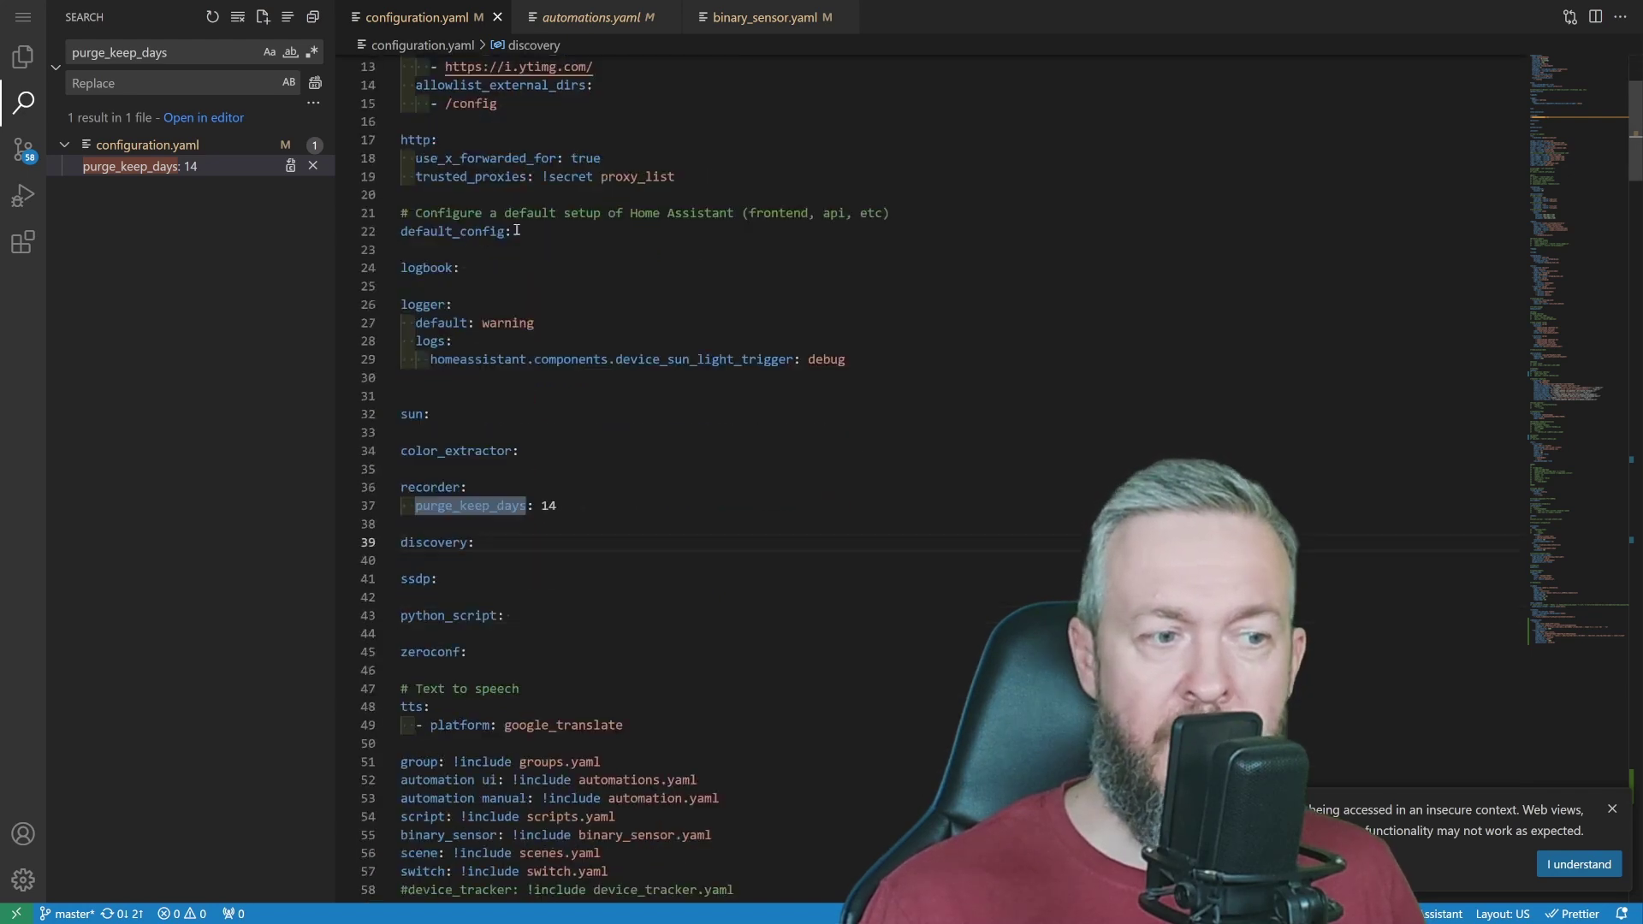
{"action": "left_click", "coordinate": [573, 506]}
{"action": "left_click_drag", "start_coordinate": [572, 506], "coordinate": [414, 506]}
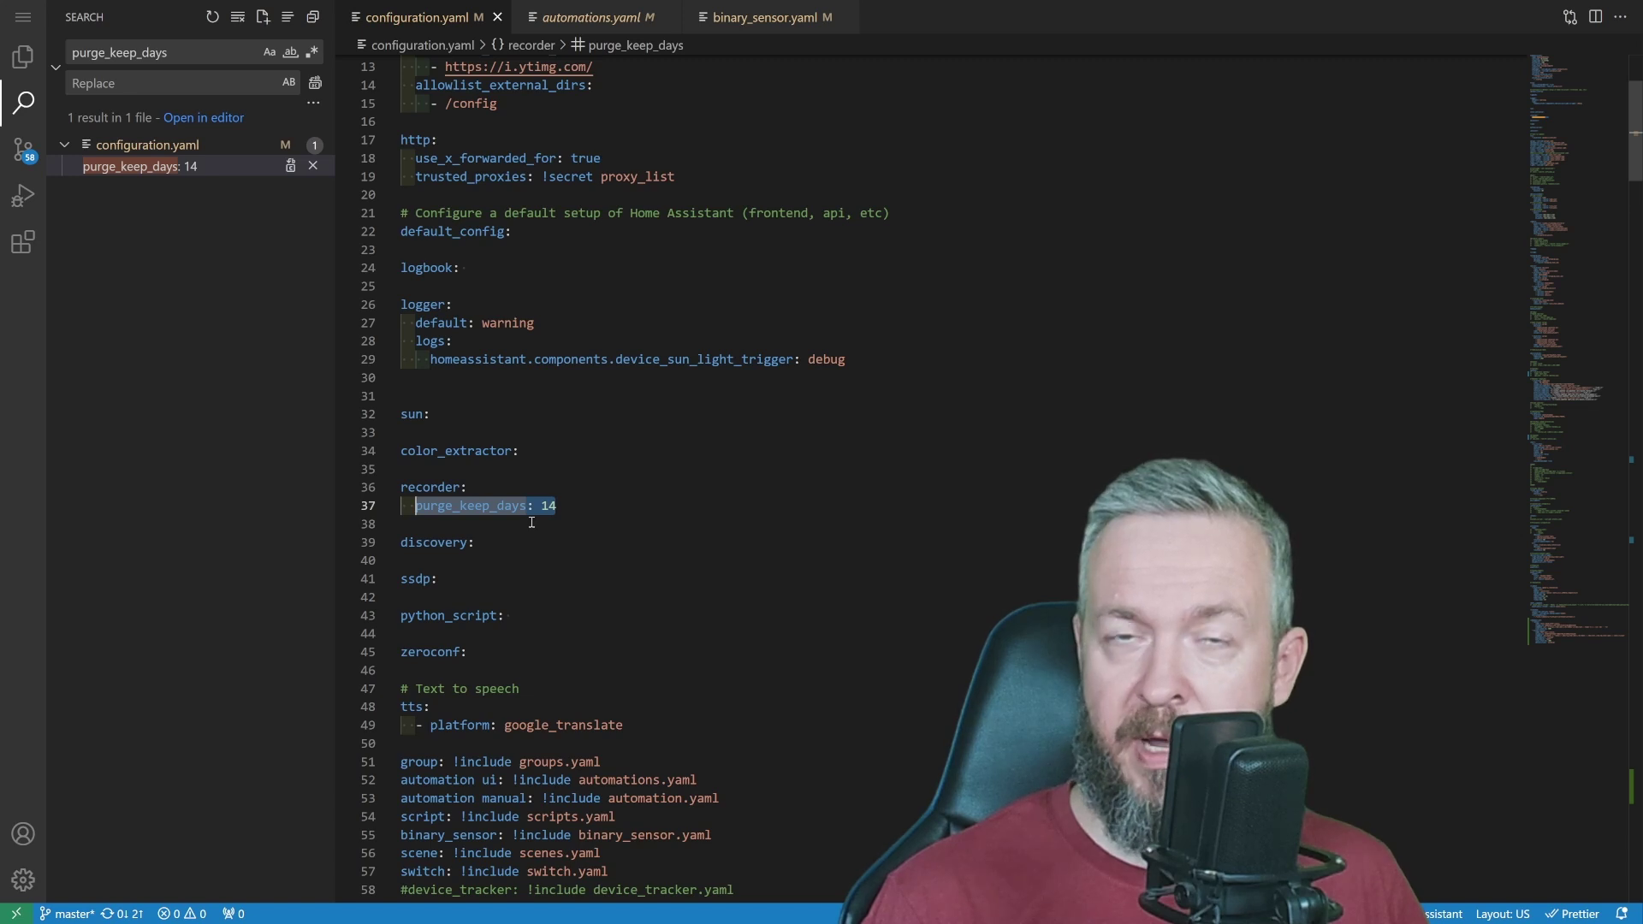
{"action": "key", "text": "alt+Tab"}
{"action": "left_click", "coordinate": [531, 523]}
{"action": "left_click_drag", "start_coordinate": [513, 233], "coordinate": [383, 239]}
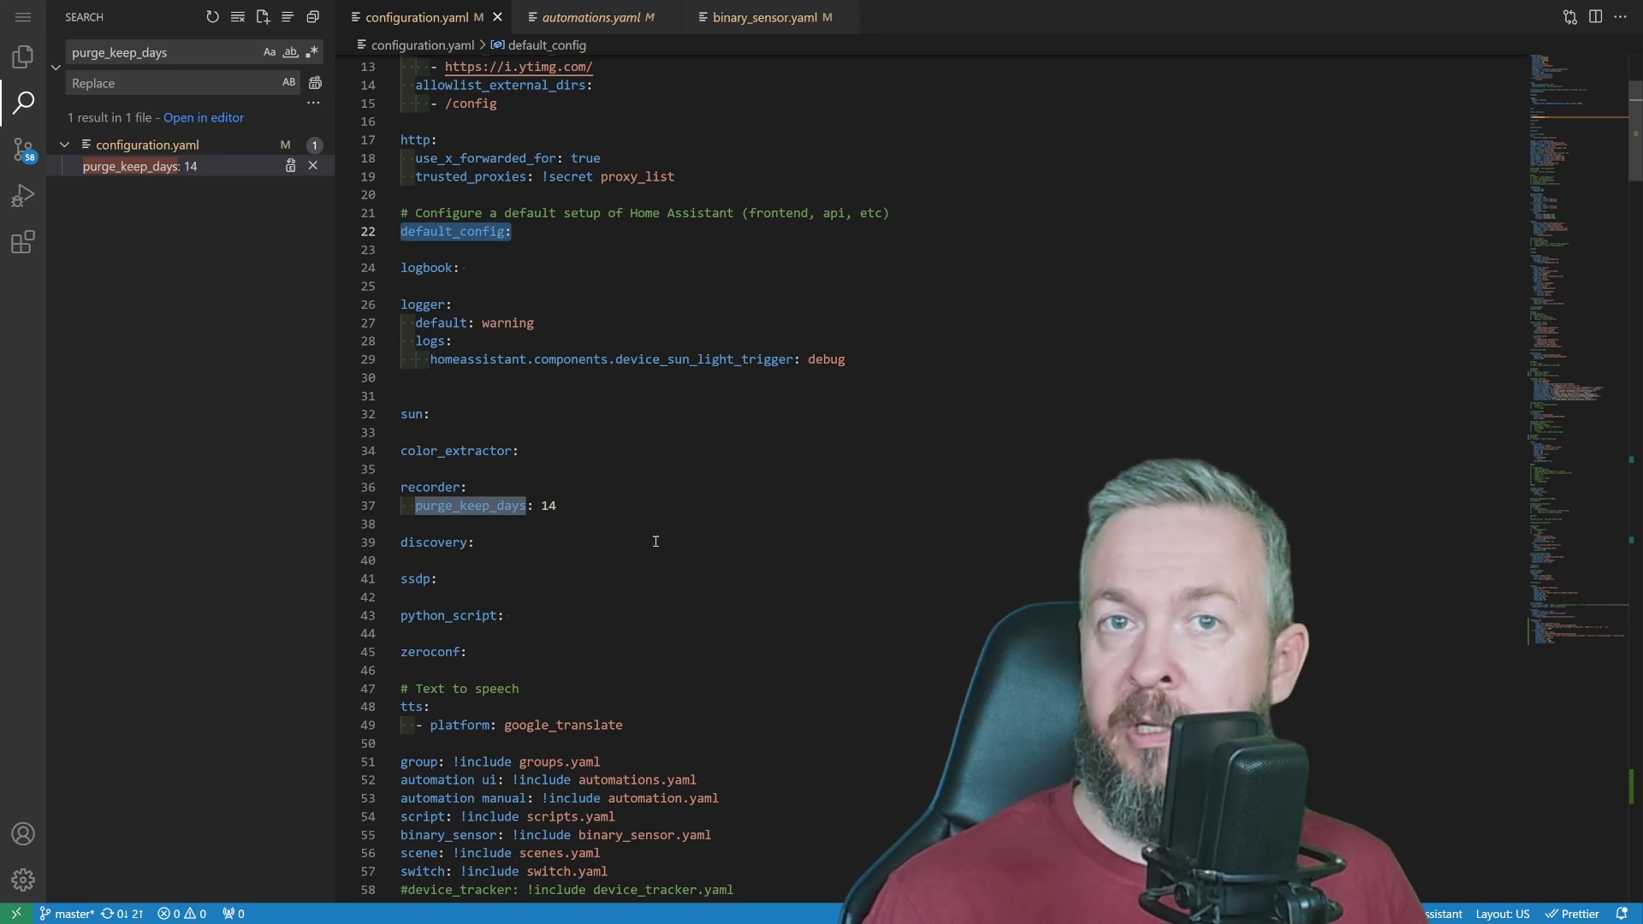
{"action": "left_click_drag", "start_coordinate": [649, 510], "coordinate": [376, 486]}
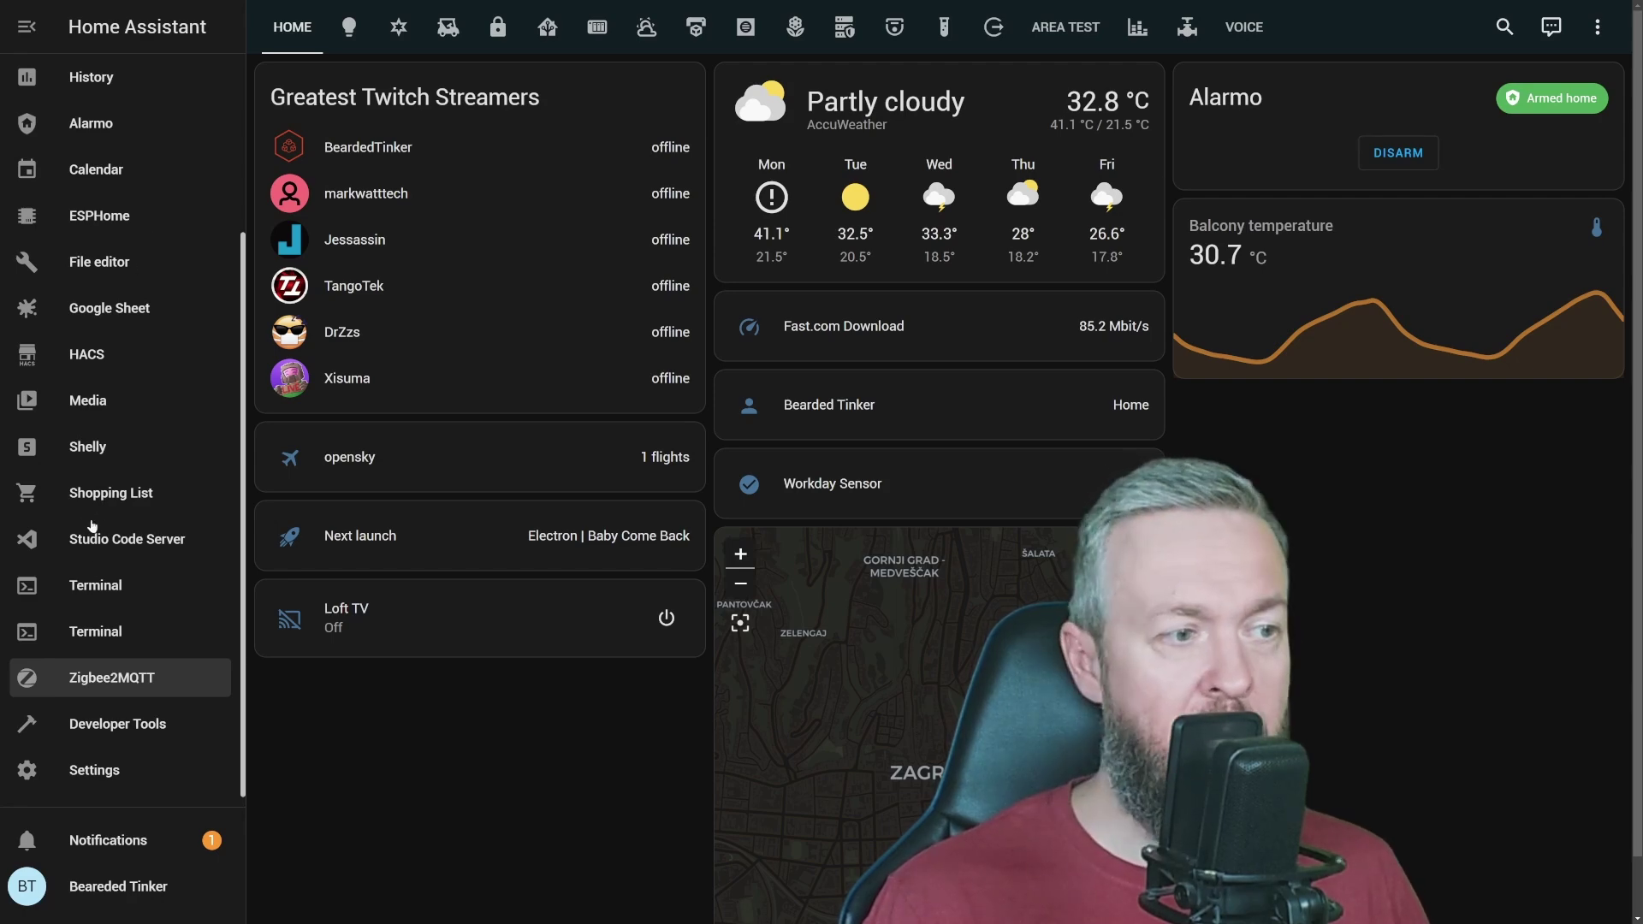
Step: Find Presence Simulation in HACS by searching 'pres' and download version v3.1
{"action": "left_click", "coordinate": [103, 354]}
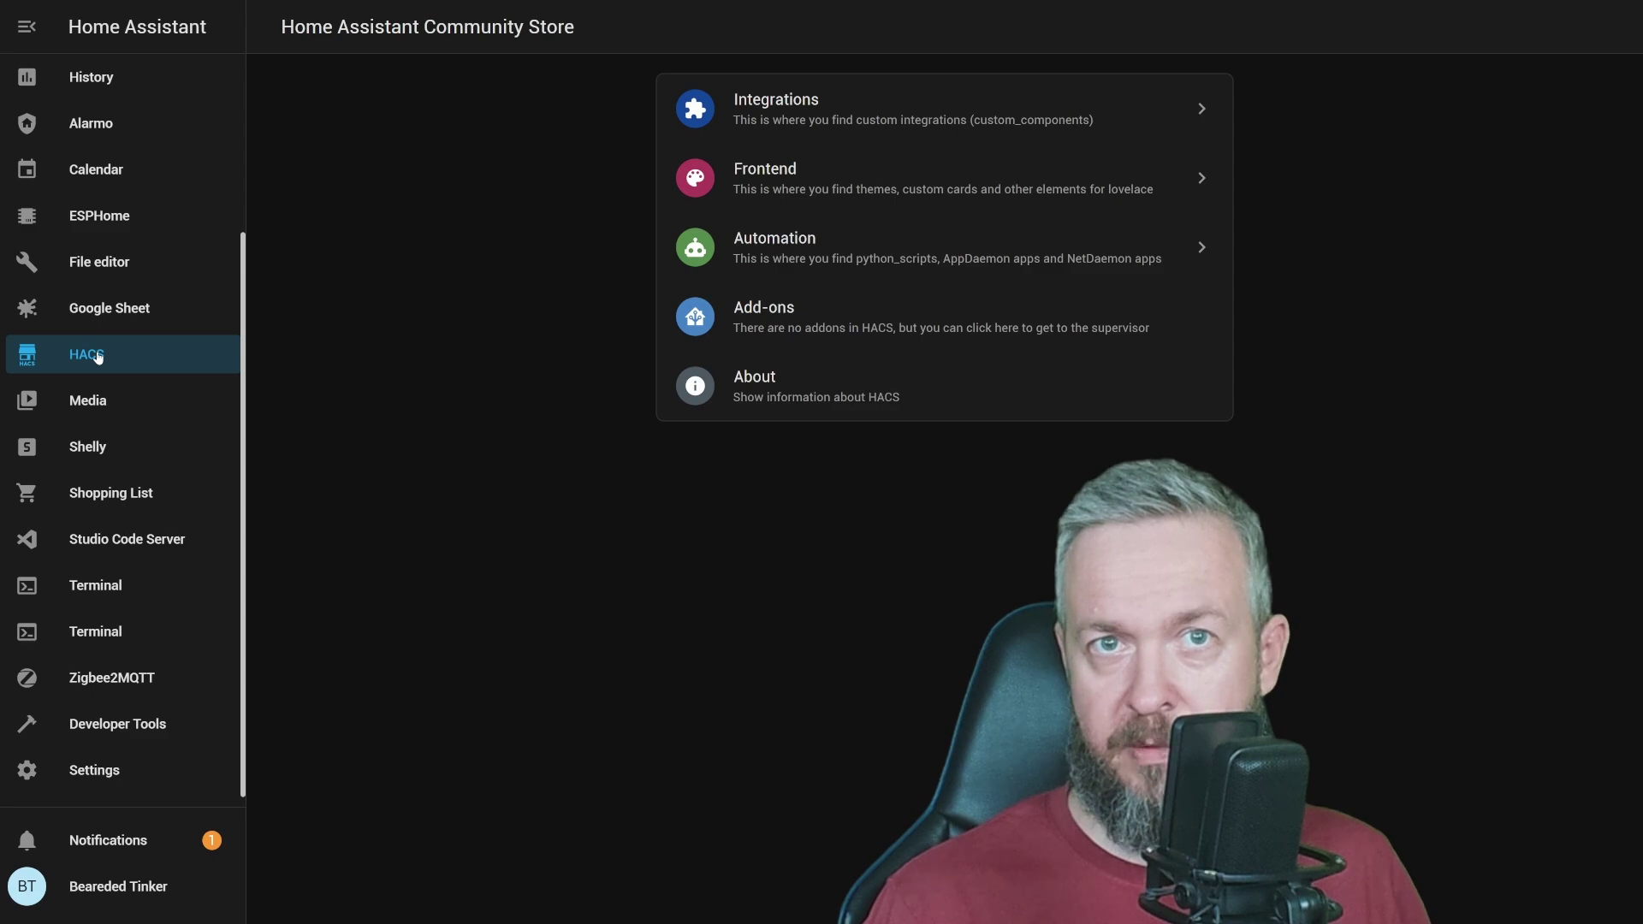
{"action": "left_click", "coordinate": [731, 124]}
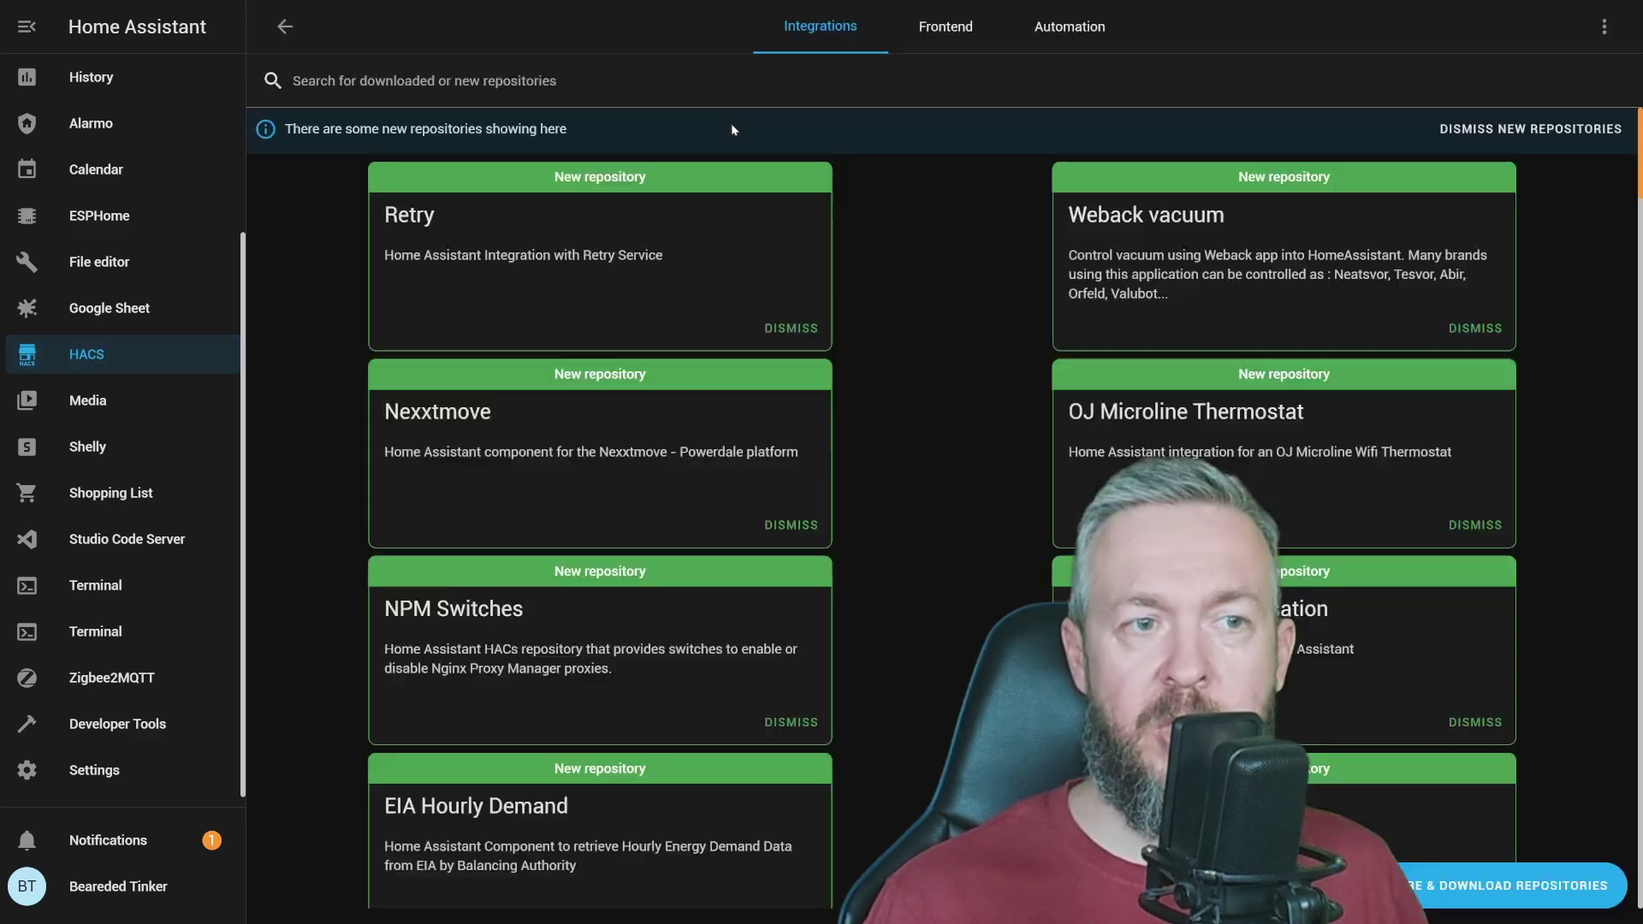
{"action": "left_click", "coordinate": [1487, 885]}
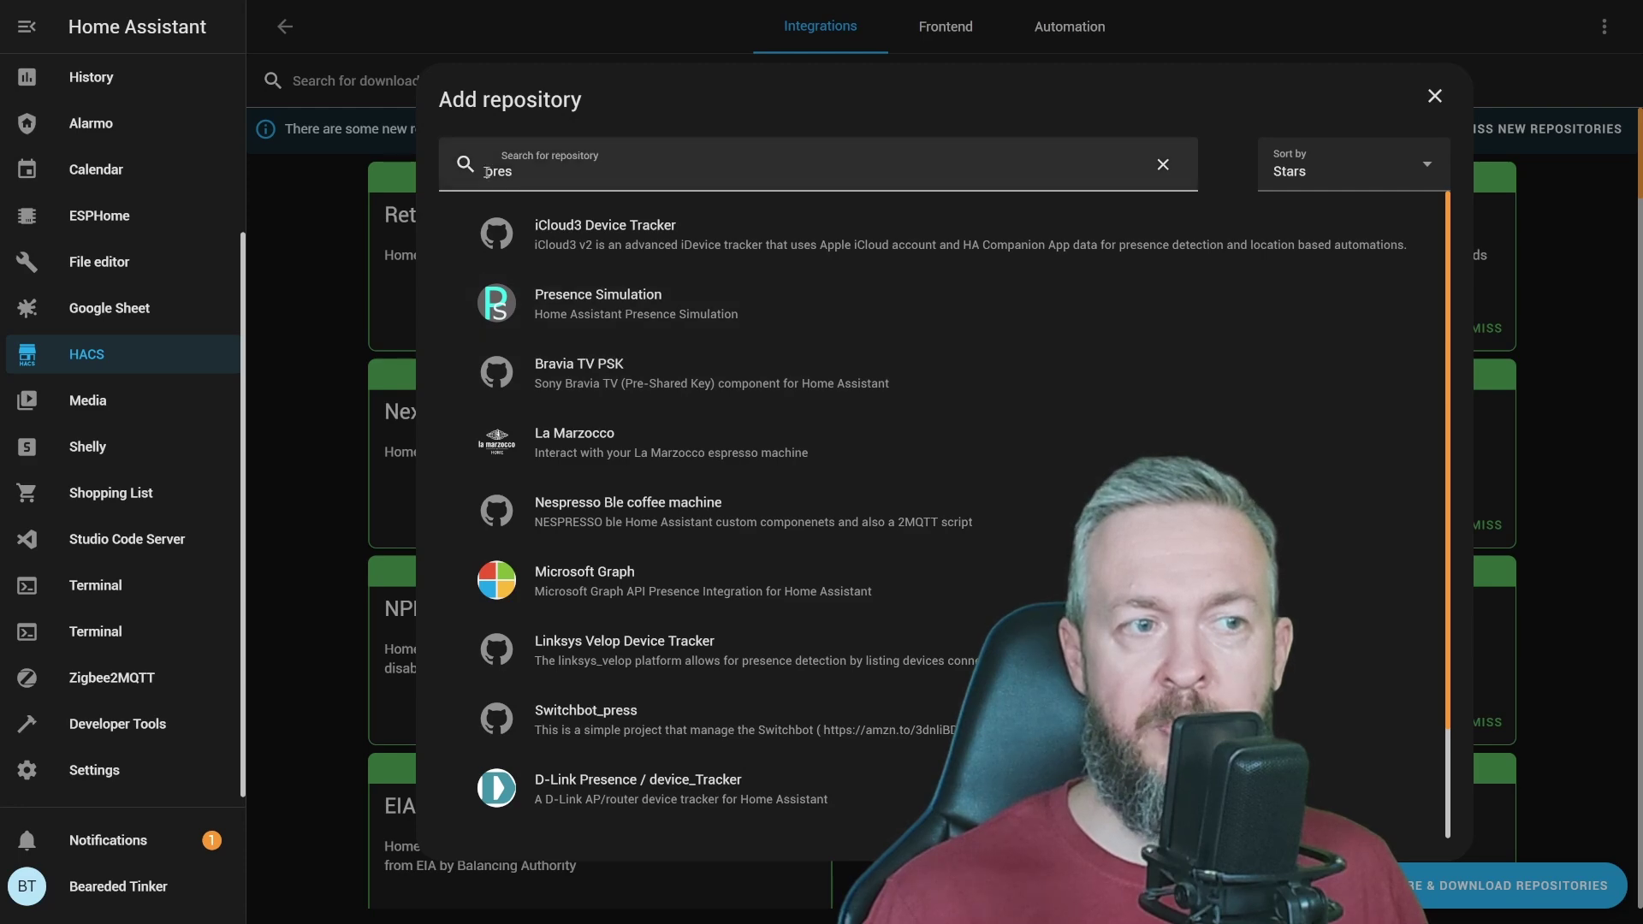
{"action": "left_click", "coordinate": [571, 303]}
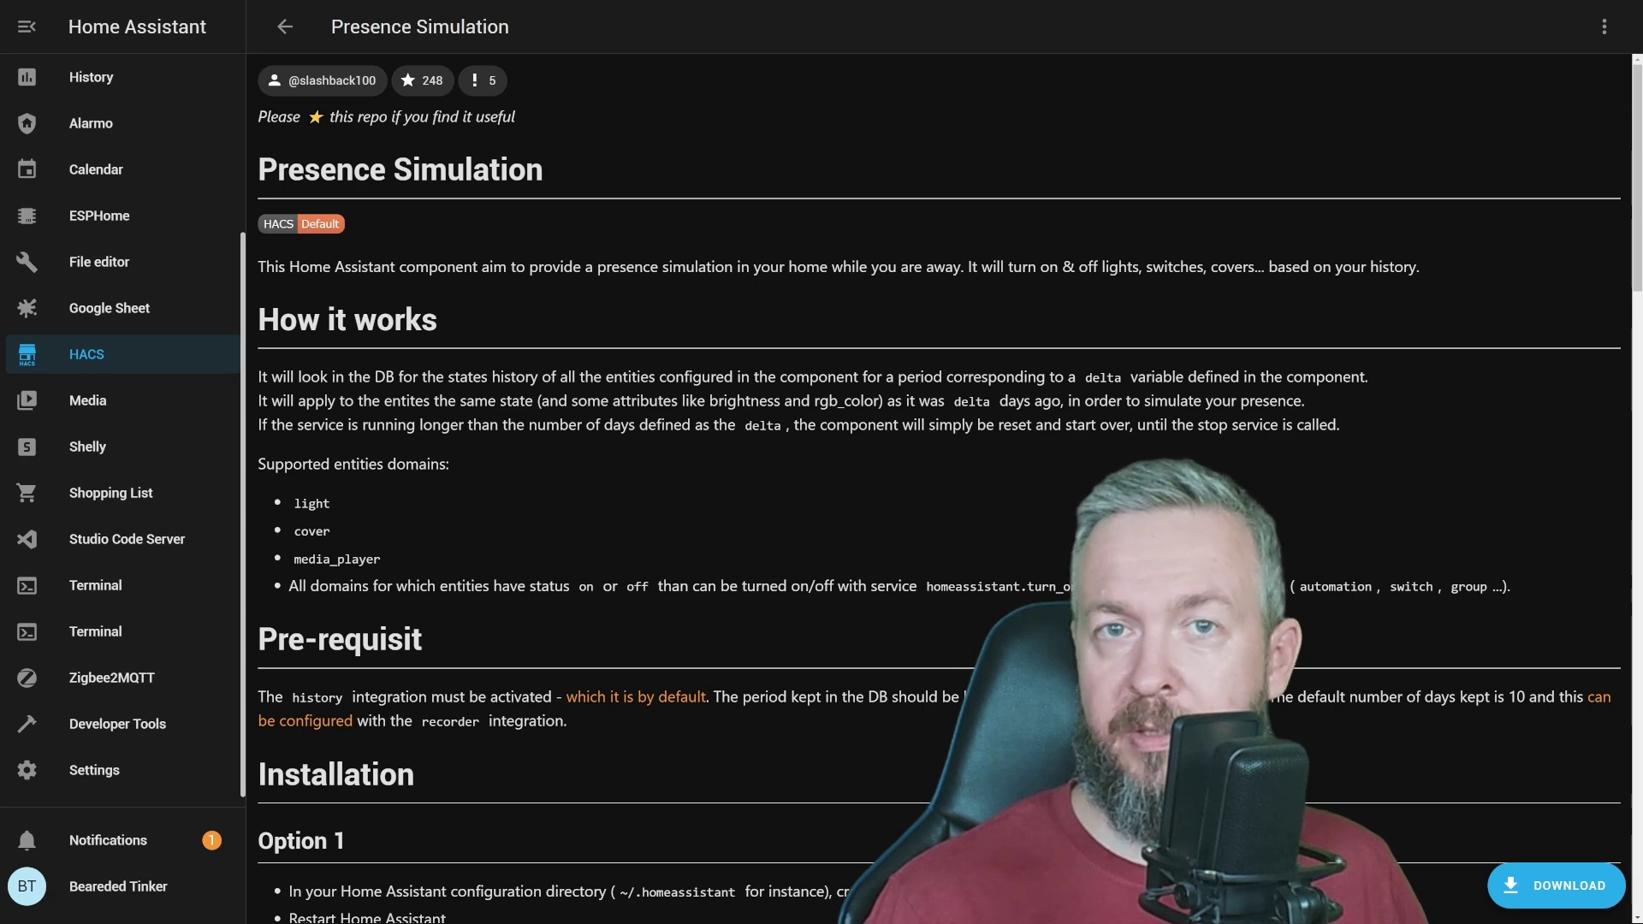
{"action": "left_click", "coordinate": [1571, 885]}
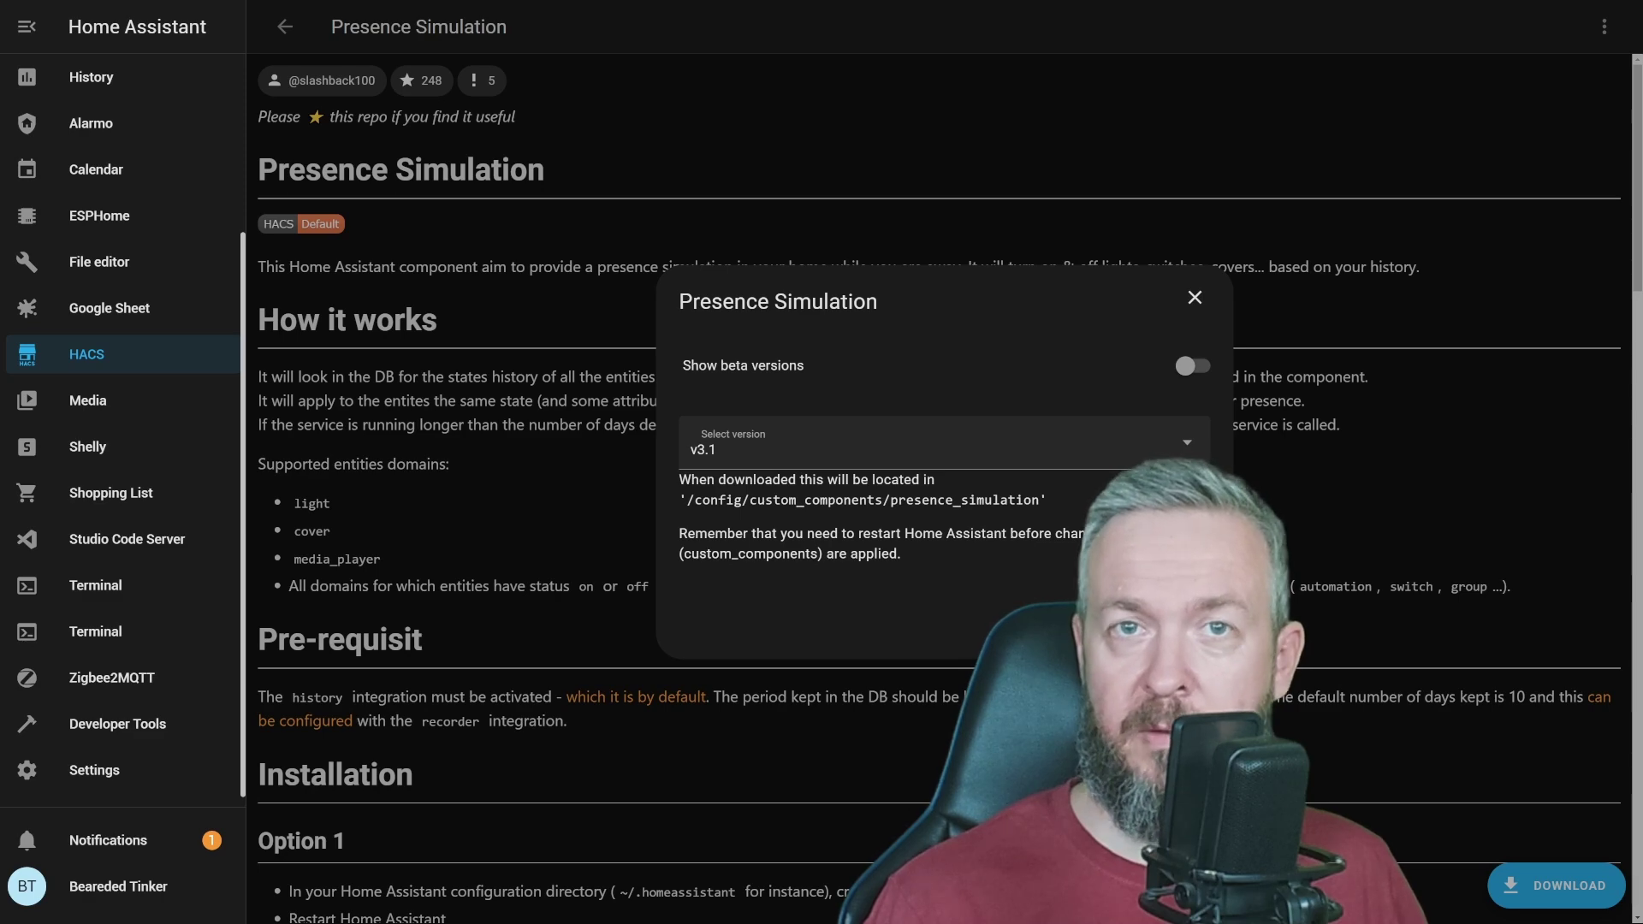
{"action": "left_click", "coordinate": [361, 100]}
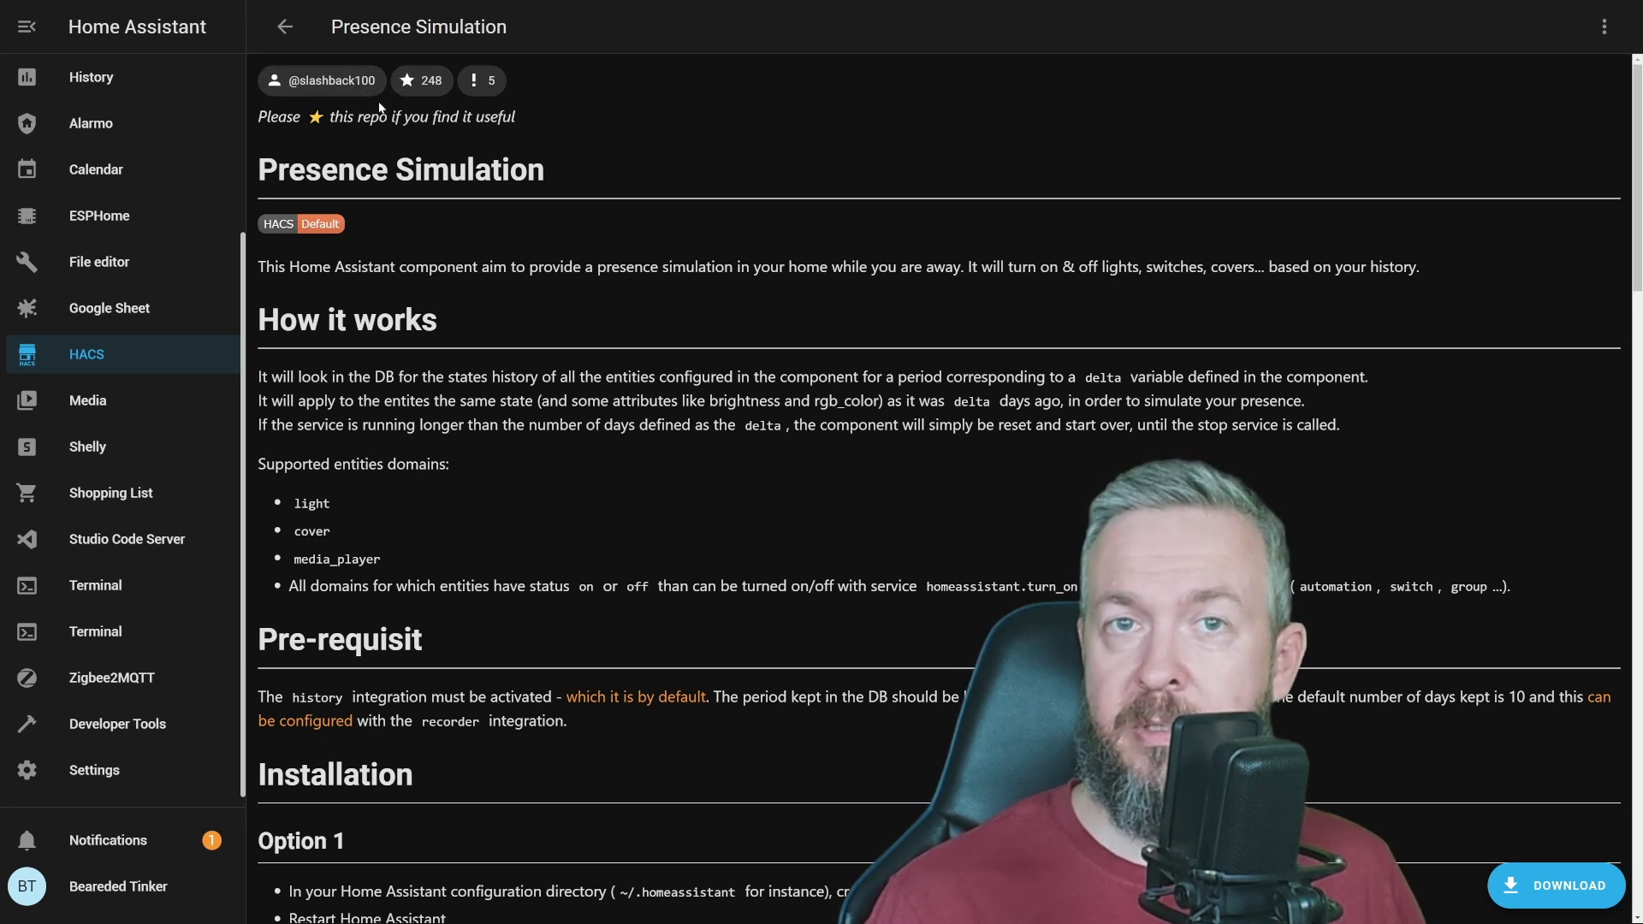
Step: From Settings, perform a full restart of Home Assistant rather than a quick reload
{"action": "left_click", "coordinate": [137, 775]}
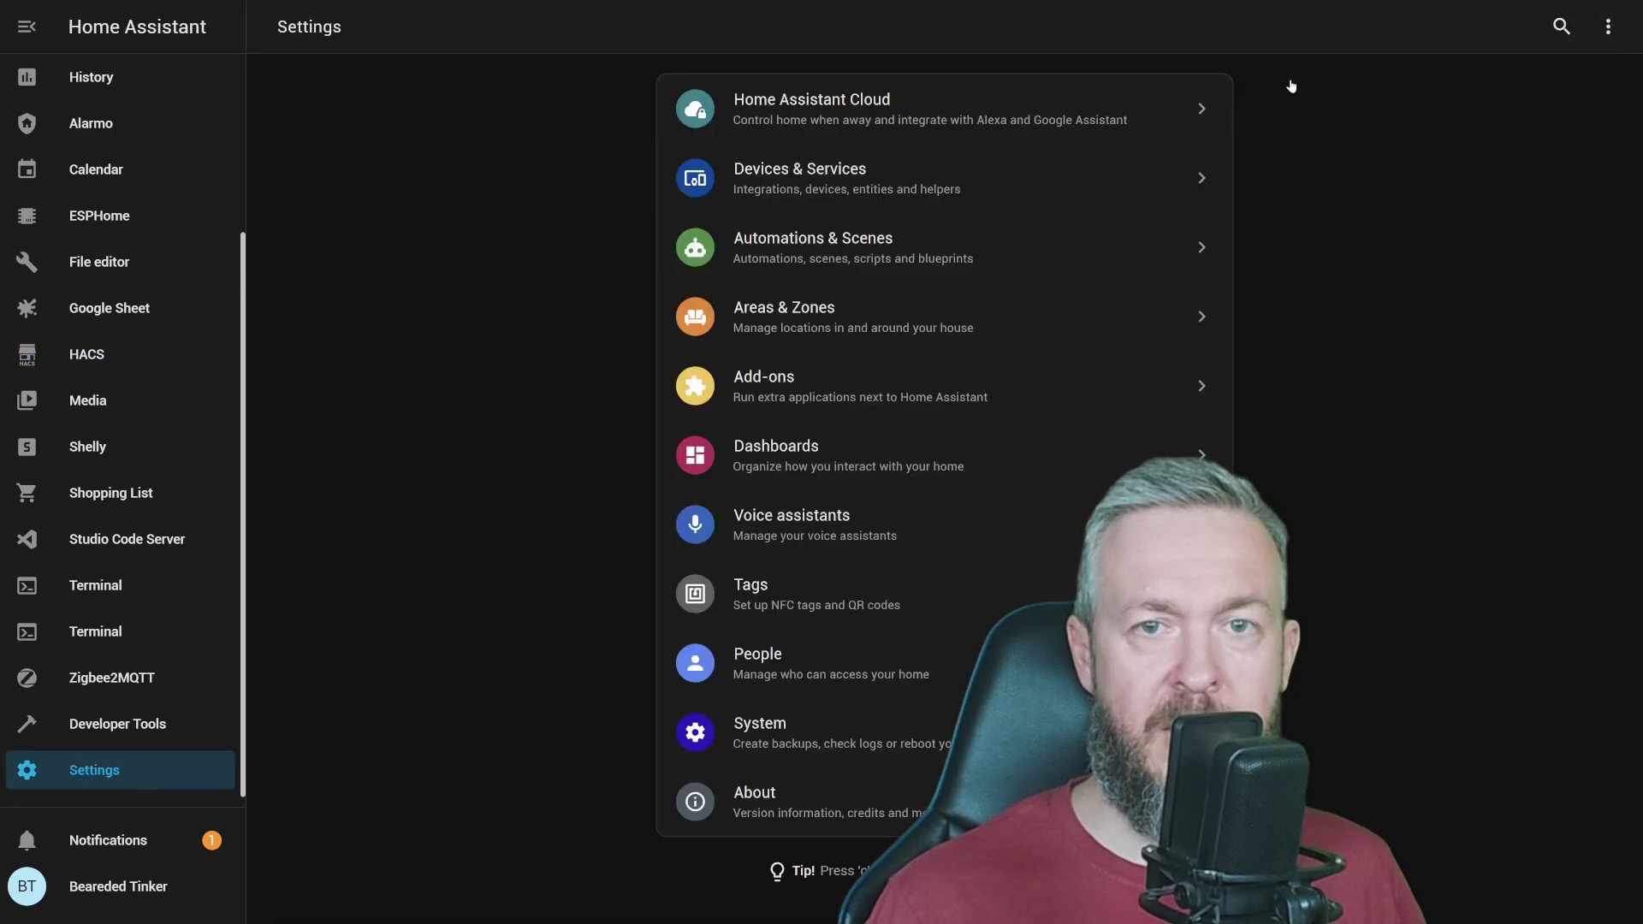
{"action": "left_click", "coordinate": [1596, 28]}
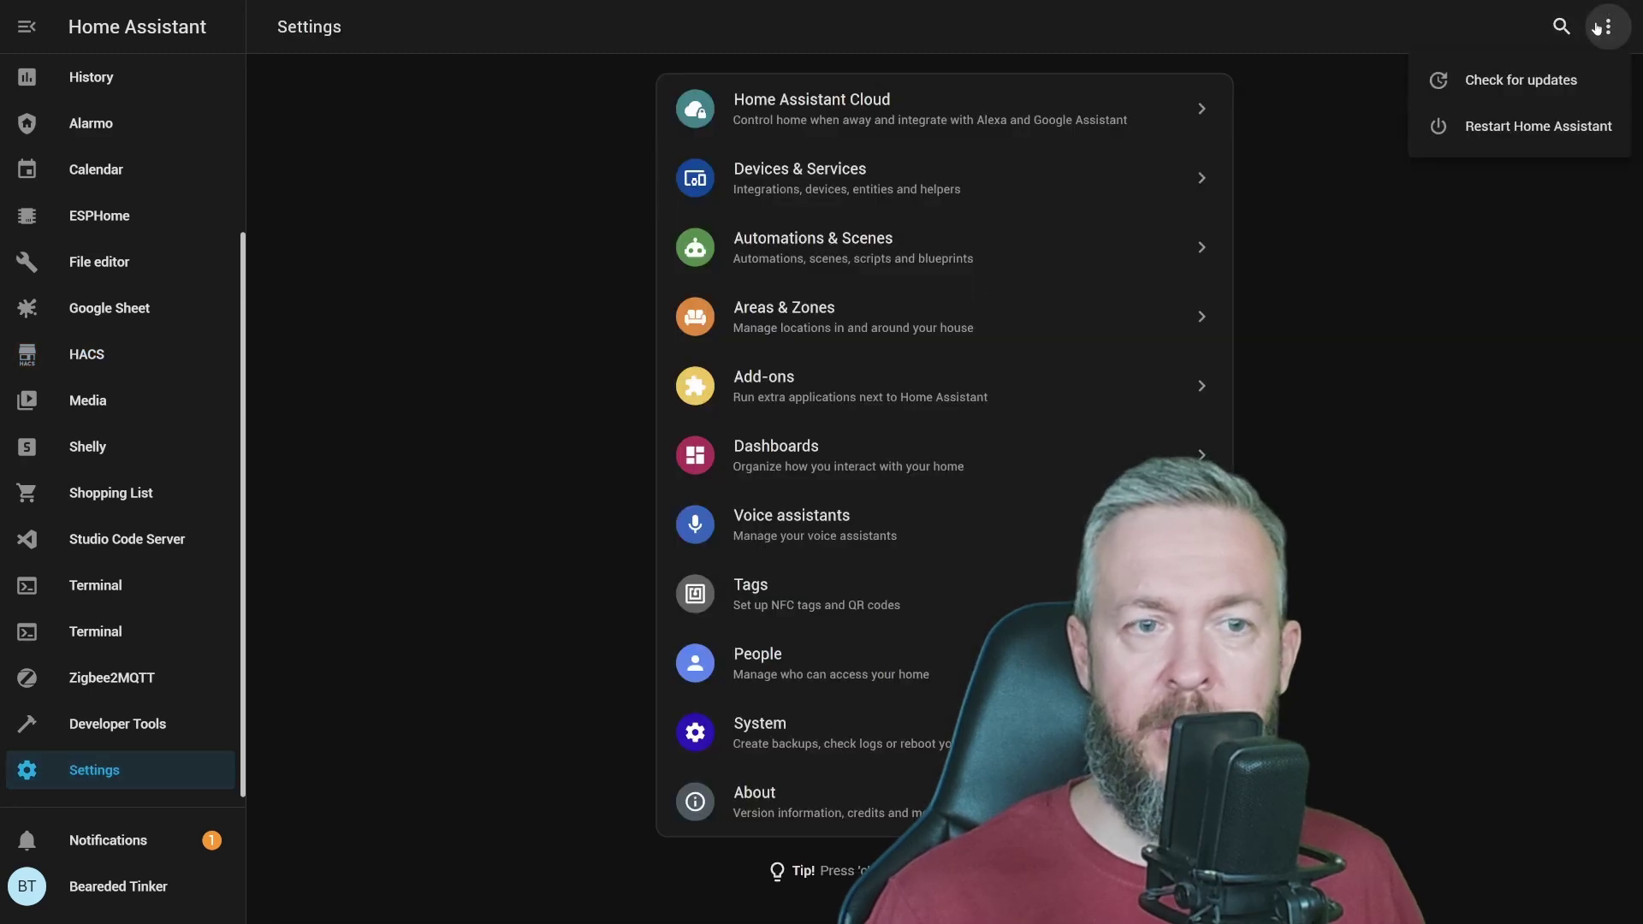
{"action": "left_click", "coordinate": [1494, 128]}
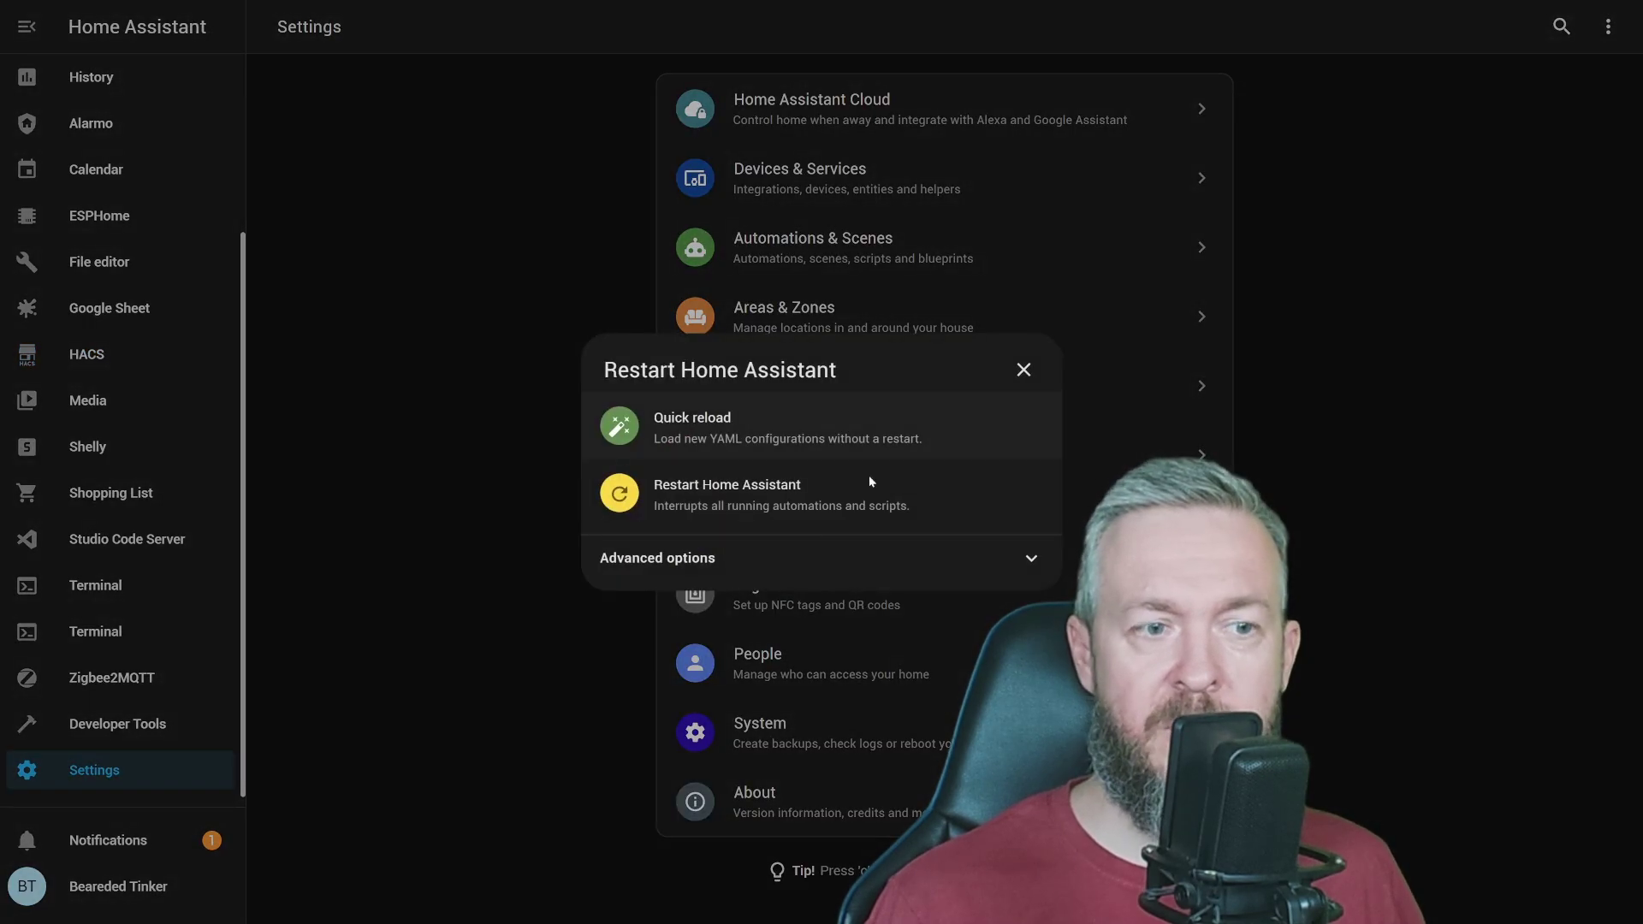
{"action": "left_click", "coordinate": [757, 503]}
{"action": "left_click", "coordinate": [961, 522]}
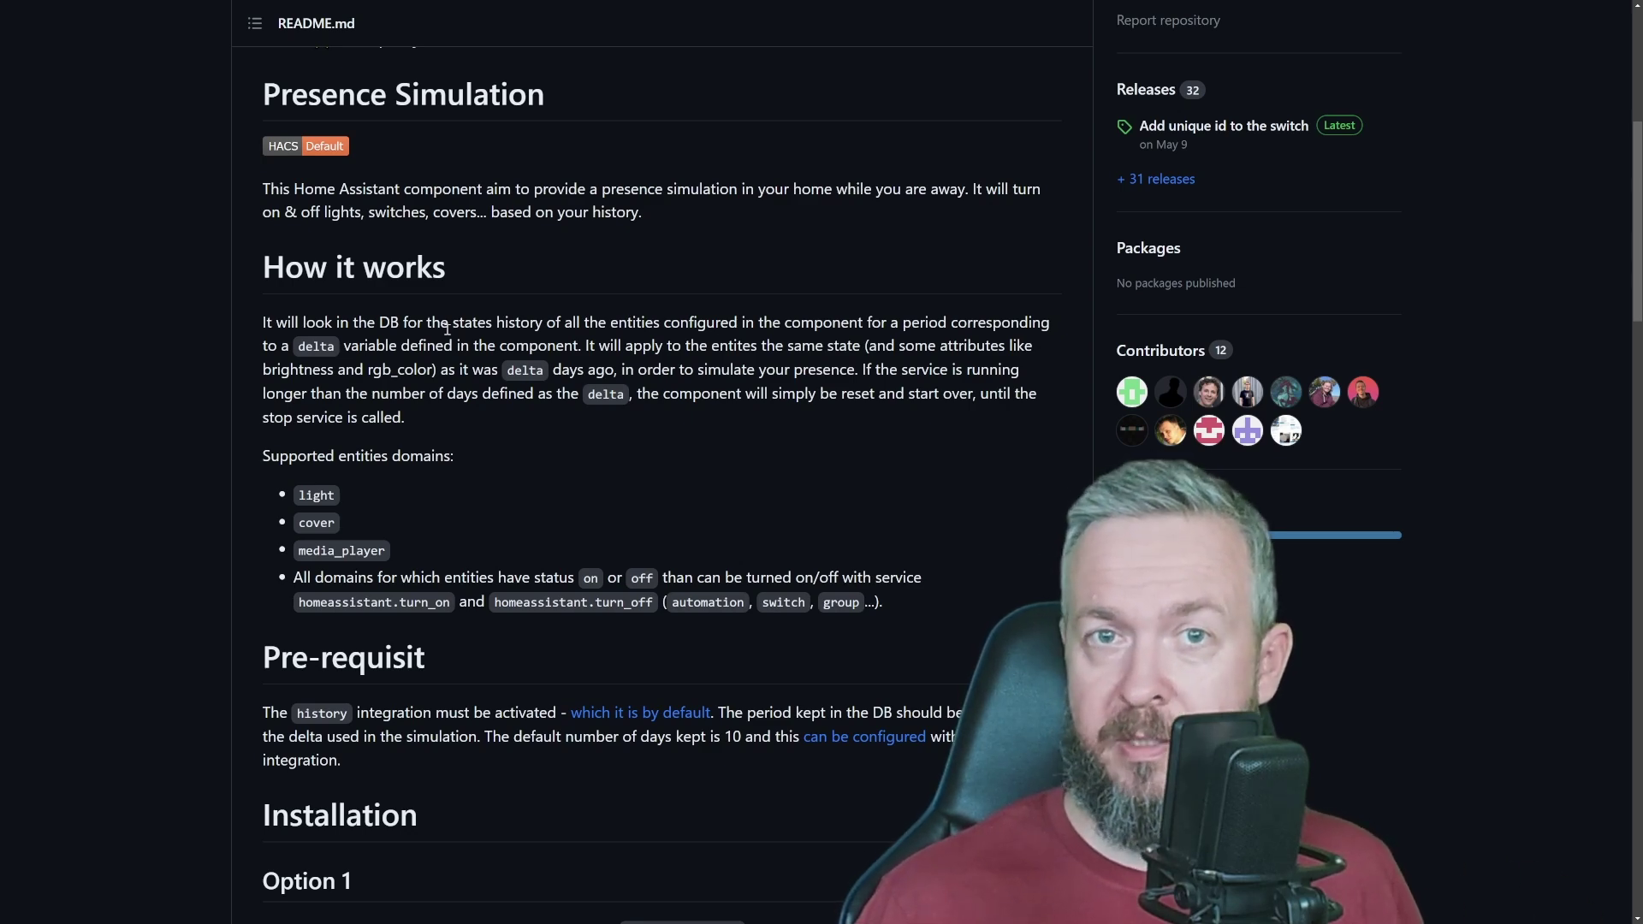
Step: Scroll the Presence Simulation README down toward its Configuration section
{"action": "scroll", "coordinate": [447, 330], "scroll_direction": "down", "scroll_amount": 1}
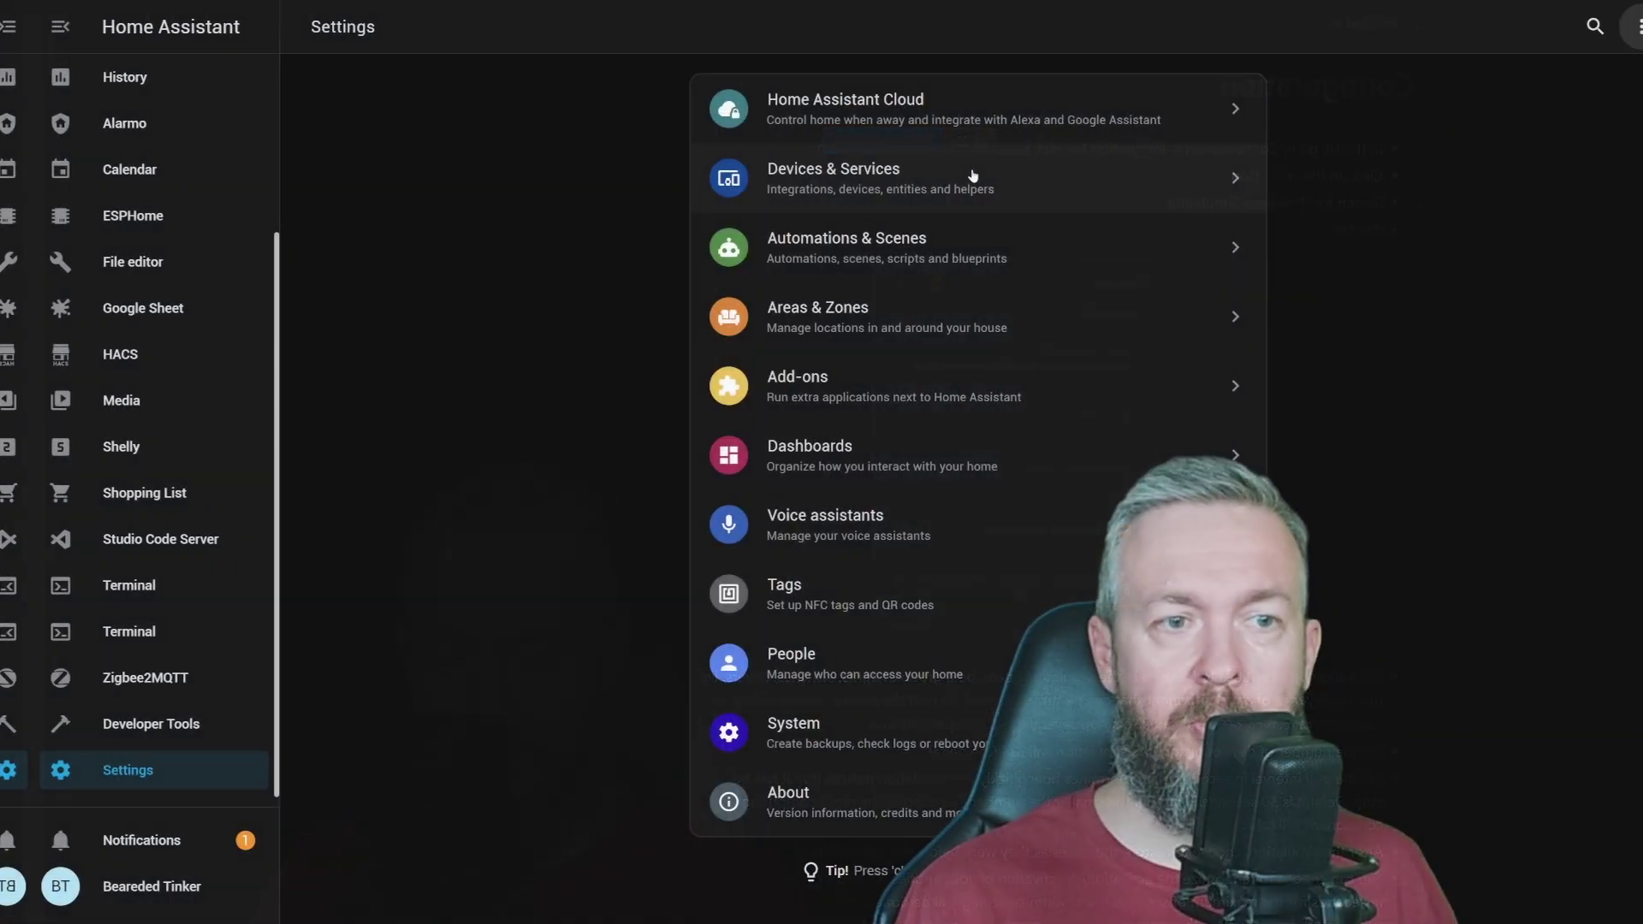
Step: Add the Presence Simulation integration and paste in light.left, light.right, cover.zita_curtain and a media player
{"action": "left_click", "coordinate": [958, 172]}
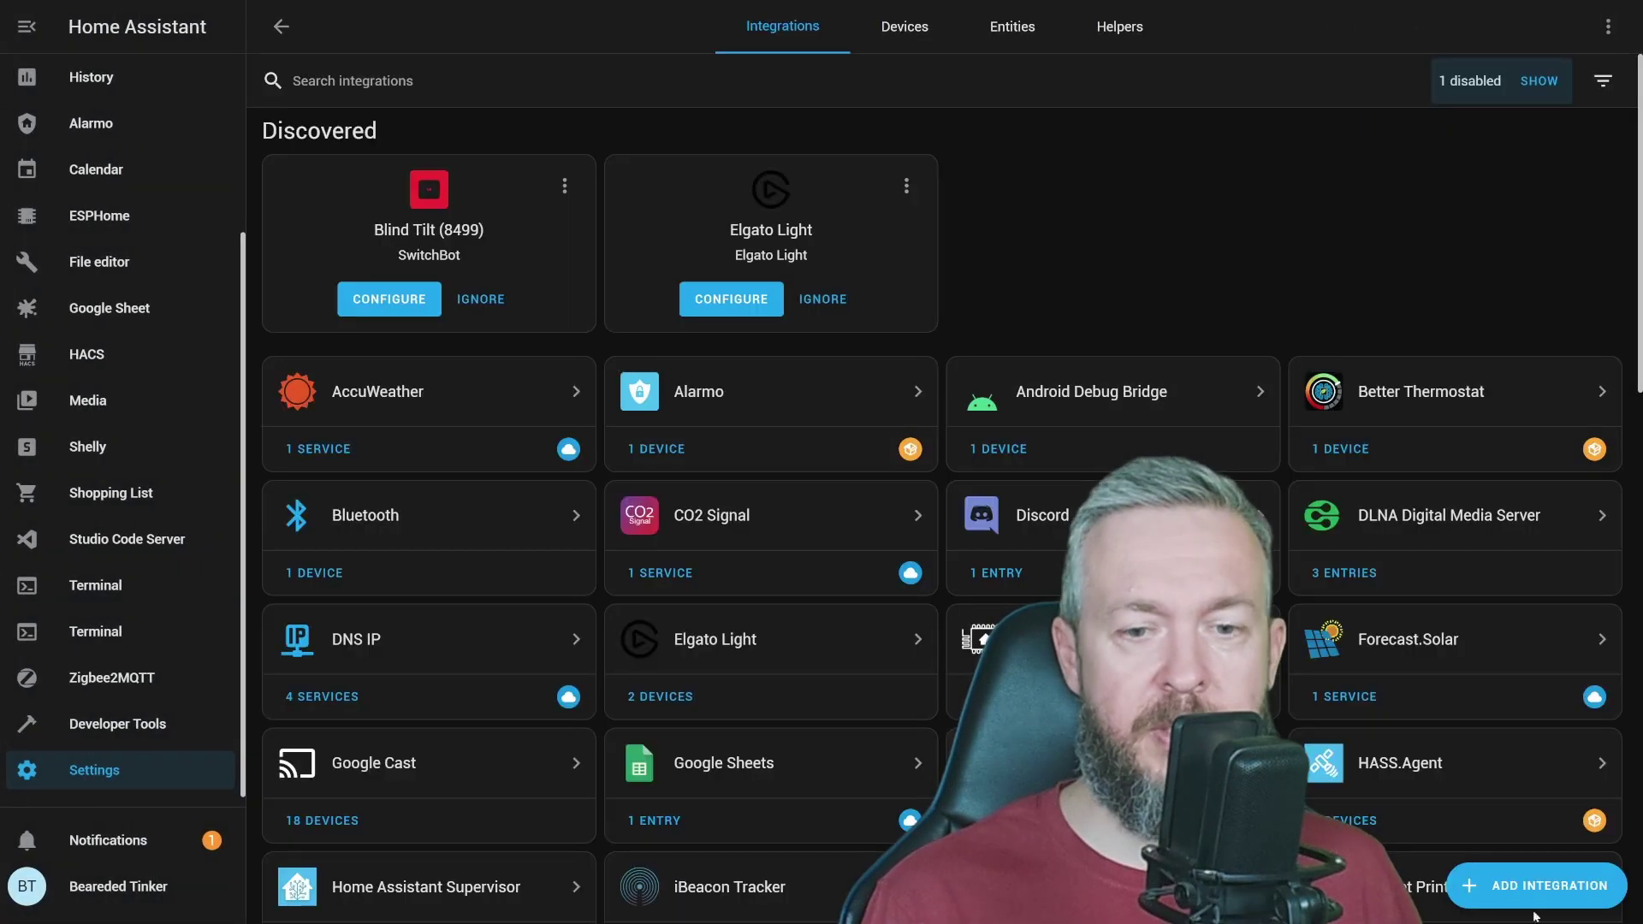
{"action": "left_click", "coordinate": [1536, 886]}
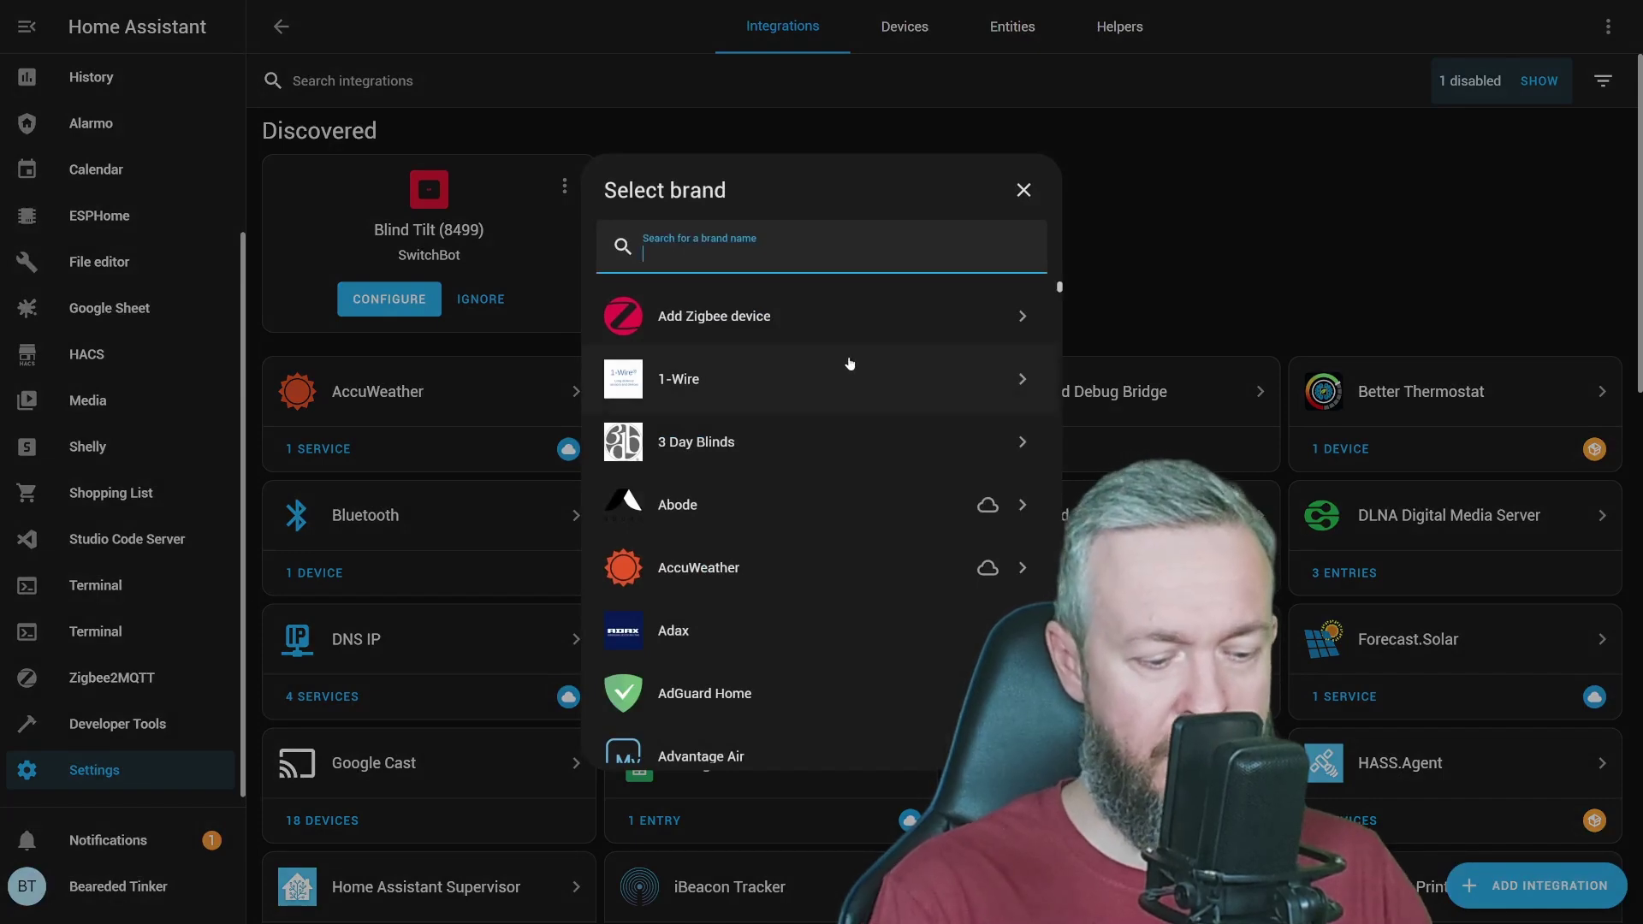
{"action": "type", "text": "pres"}
{"action": "left_click", "coordinate": [813, 325]}
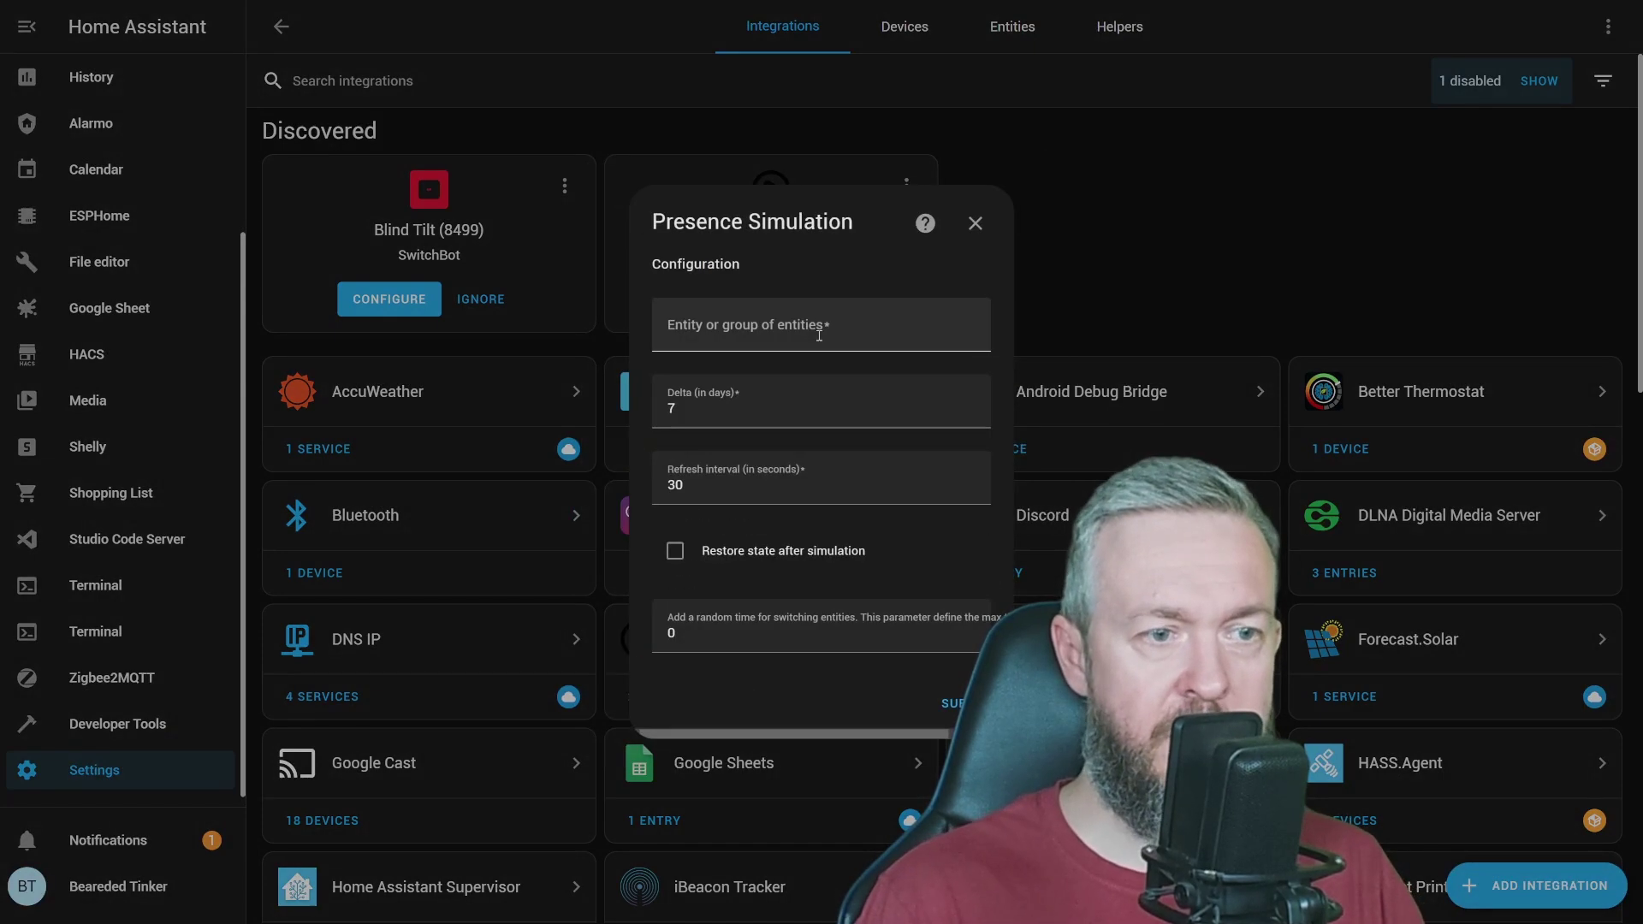
{"action": "left_click", "coordinate": [846, 333]}
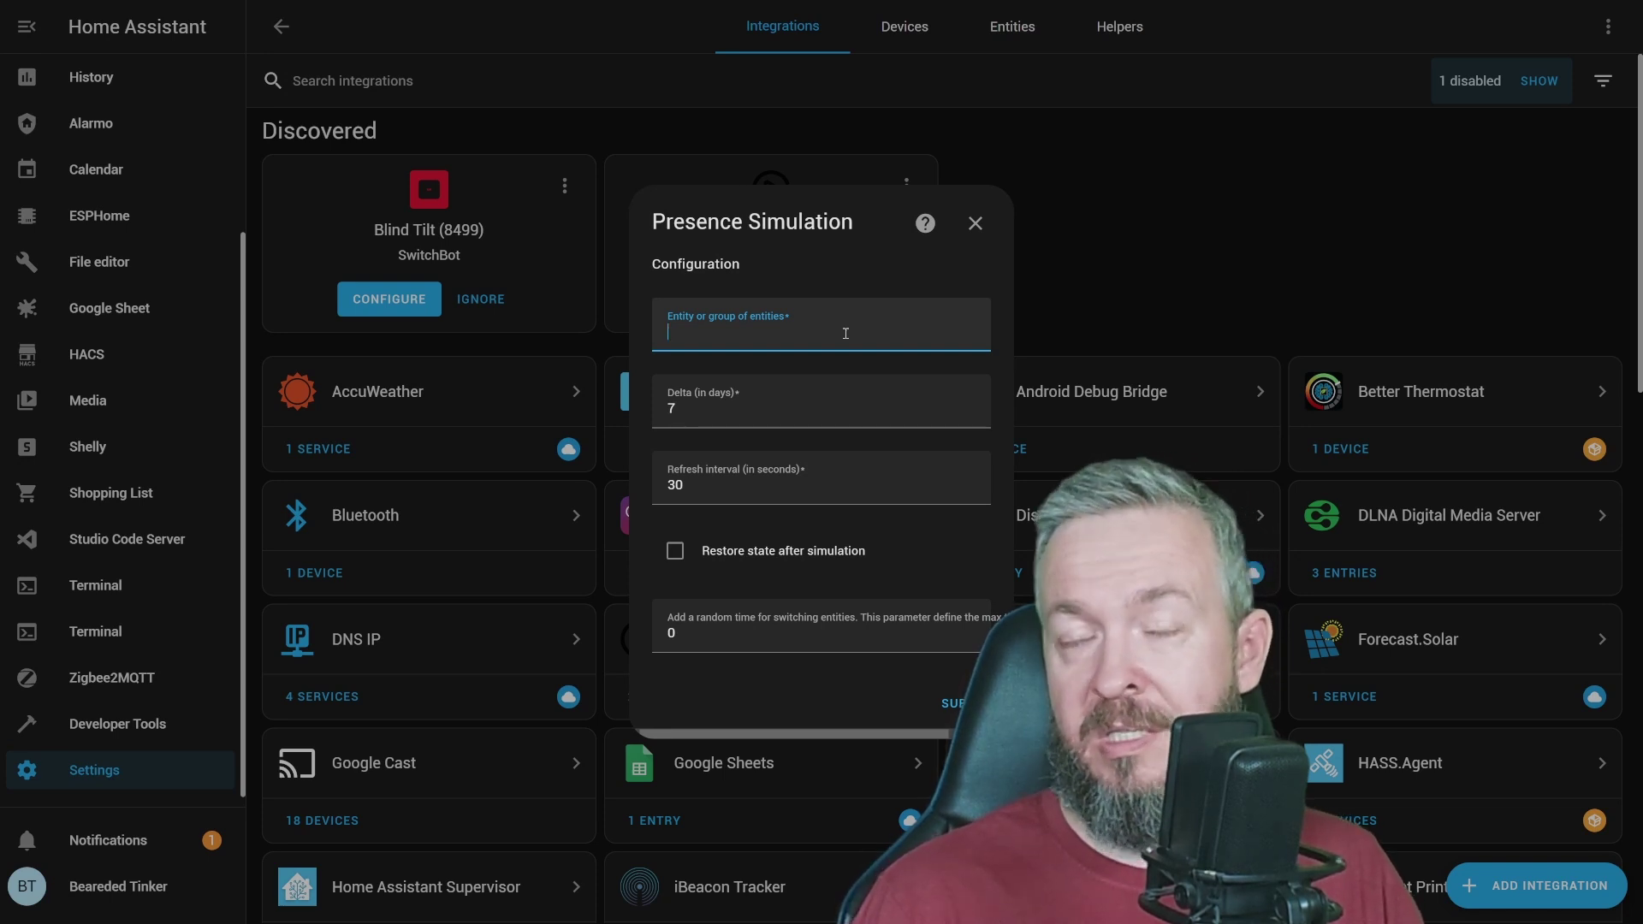
{"action": "key", "text": "ctrl+v"}
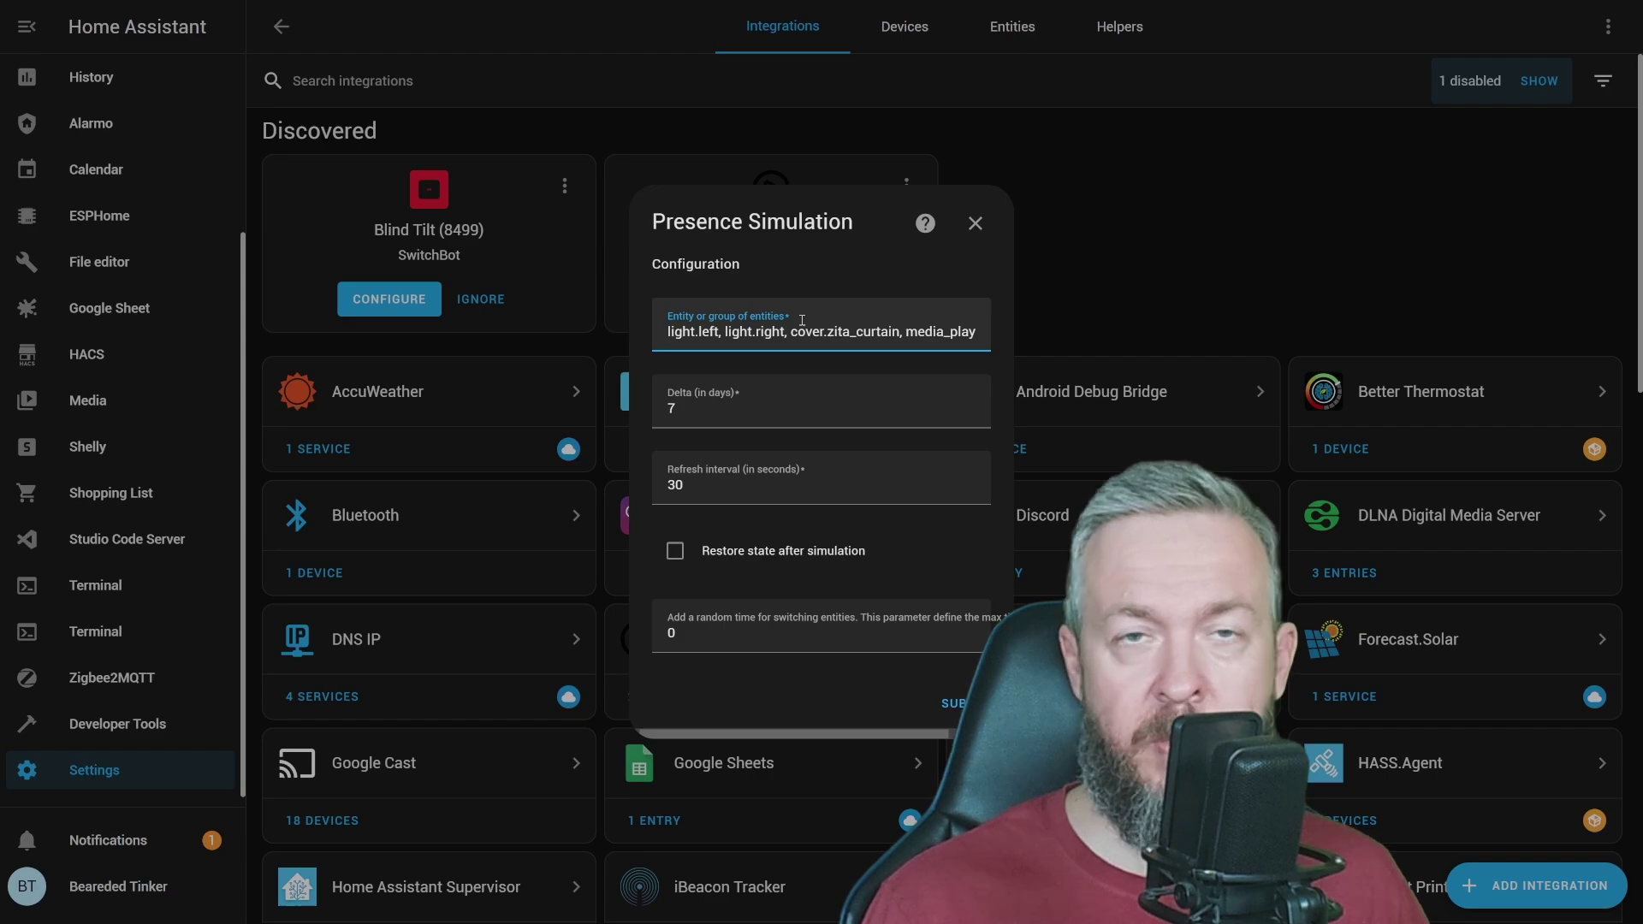
{"action": "left_click_drag", "start_coordinate": [955, 338], "coordinate": [1034, 328]}
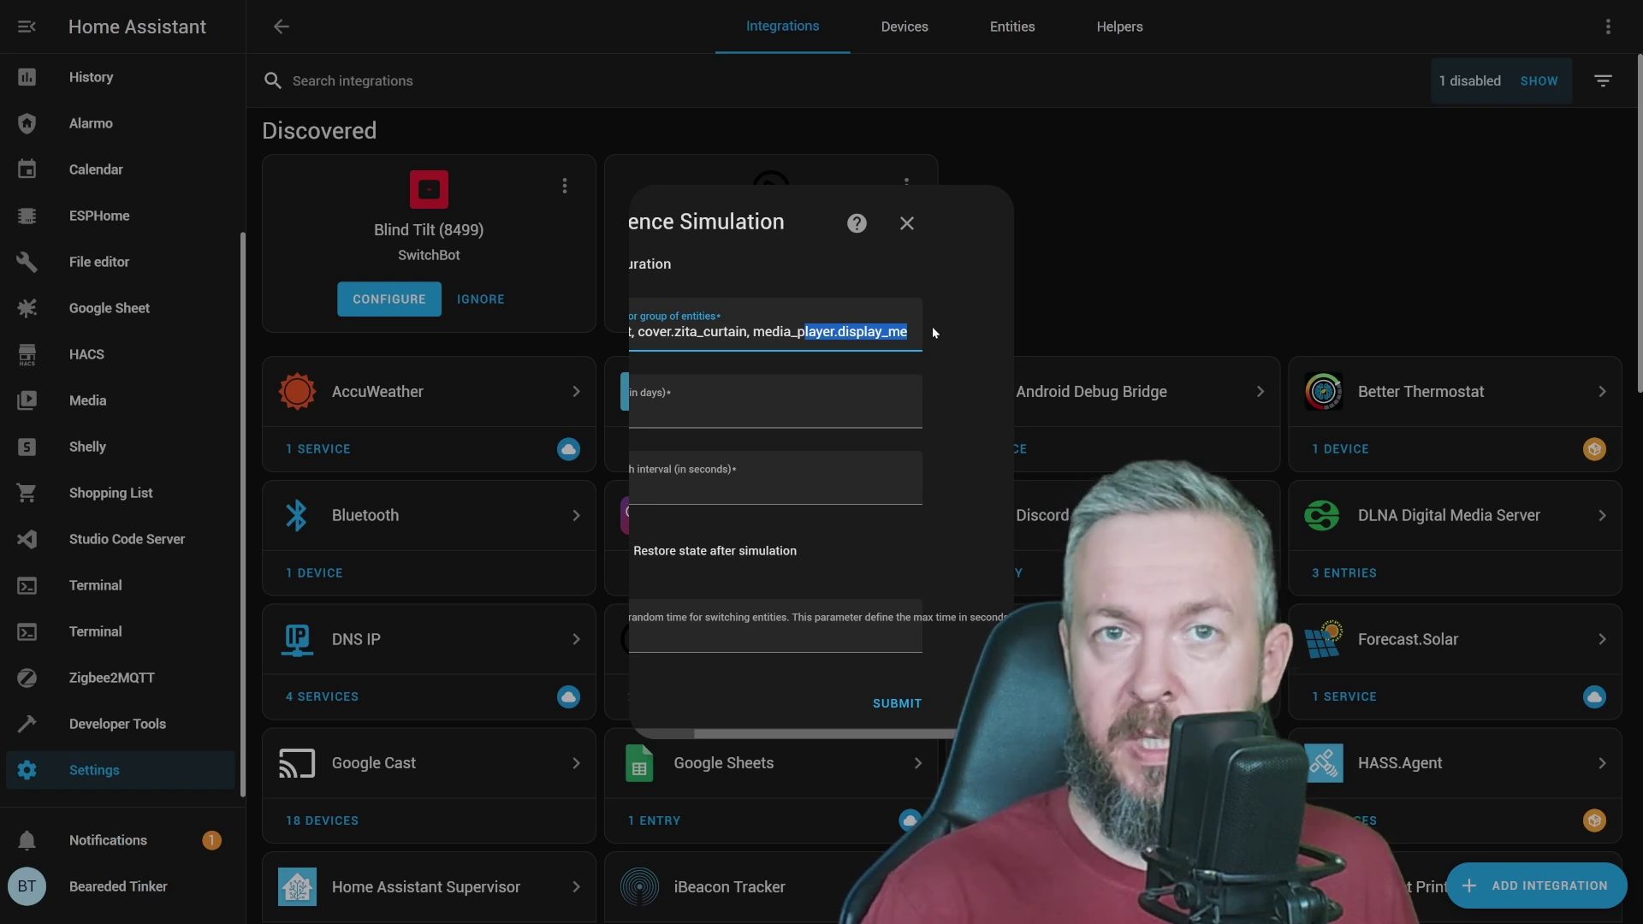
Step: Change the Delta (in days) value to 5
{"action": "left_click", "coordinate": [818, 413]}
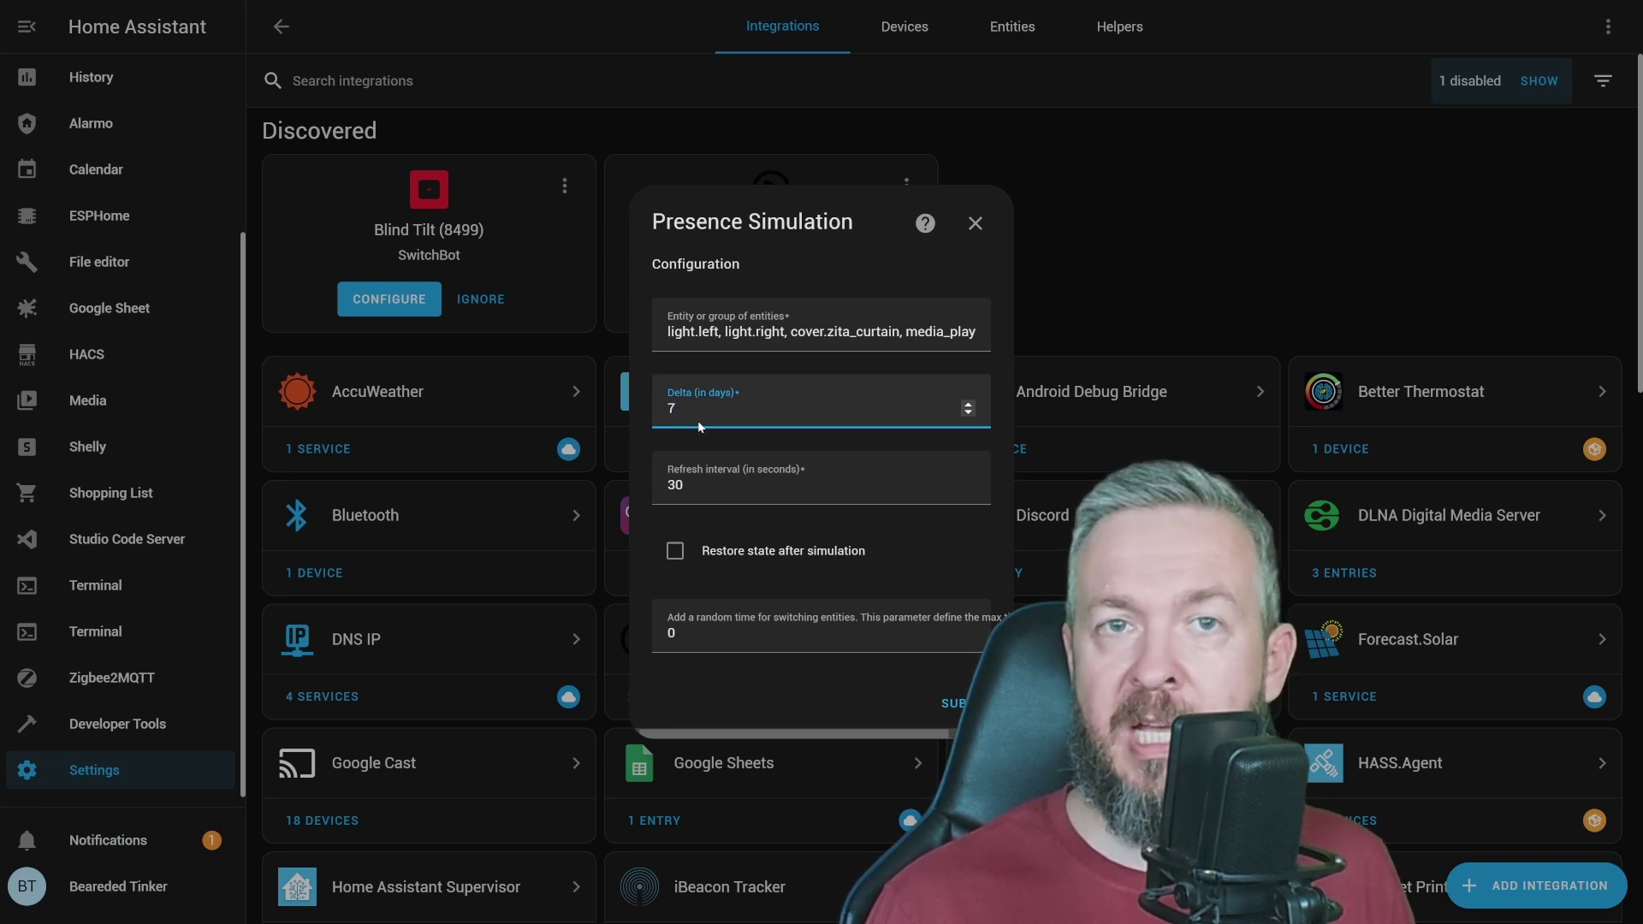
{"action": "key", "text": "BackSpace"}
{"action": "type", "text": "10"}
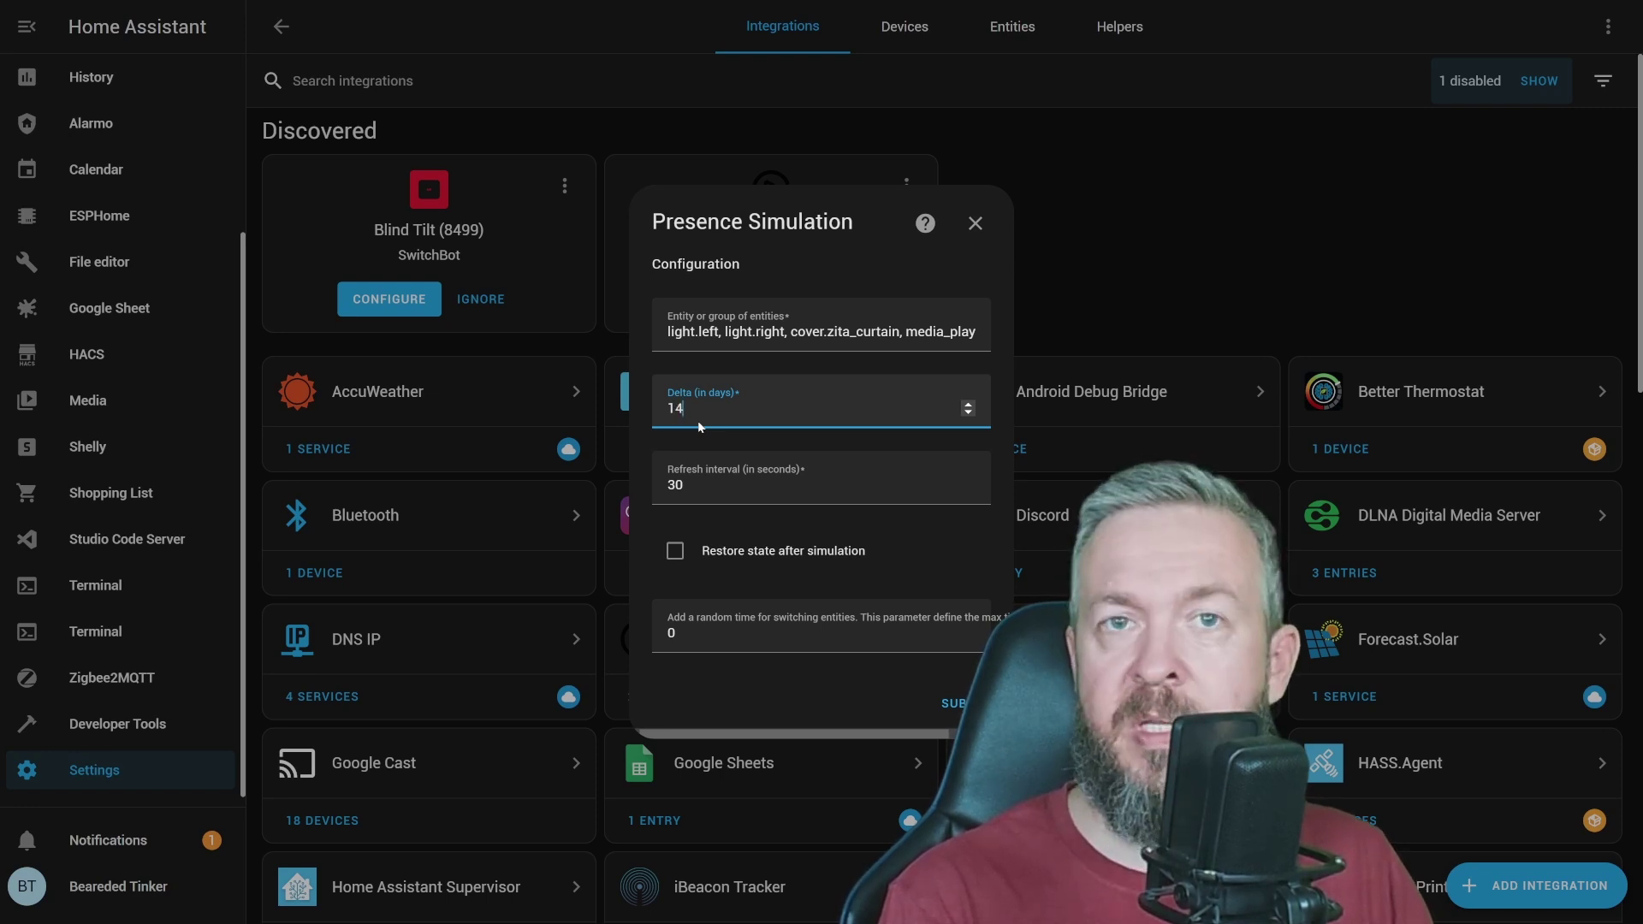
{"action": "key", "text": "BackSpace"}
{"action": "key", "text": "BackSpace"}
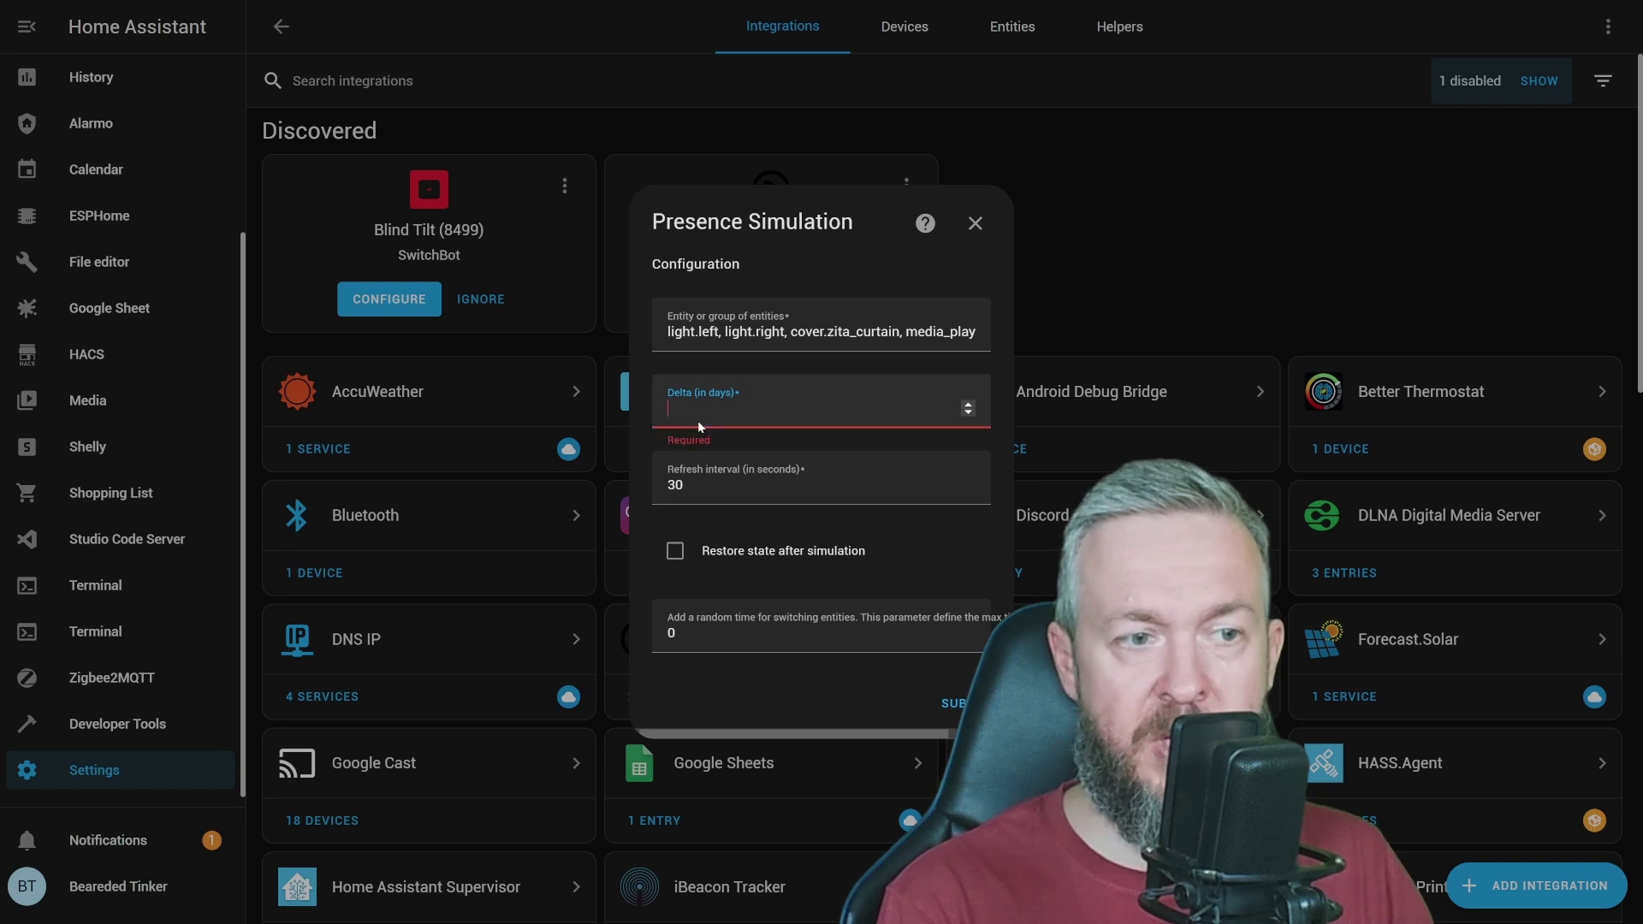
{"action": "type", "text": "5"}
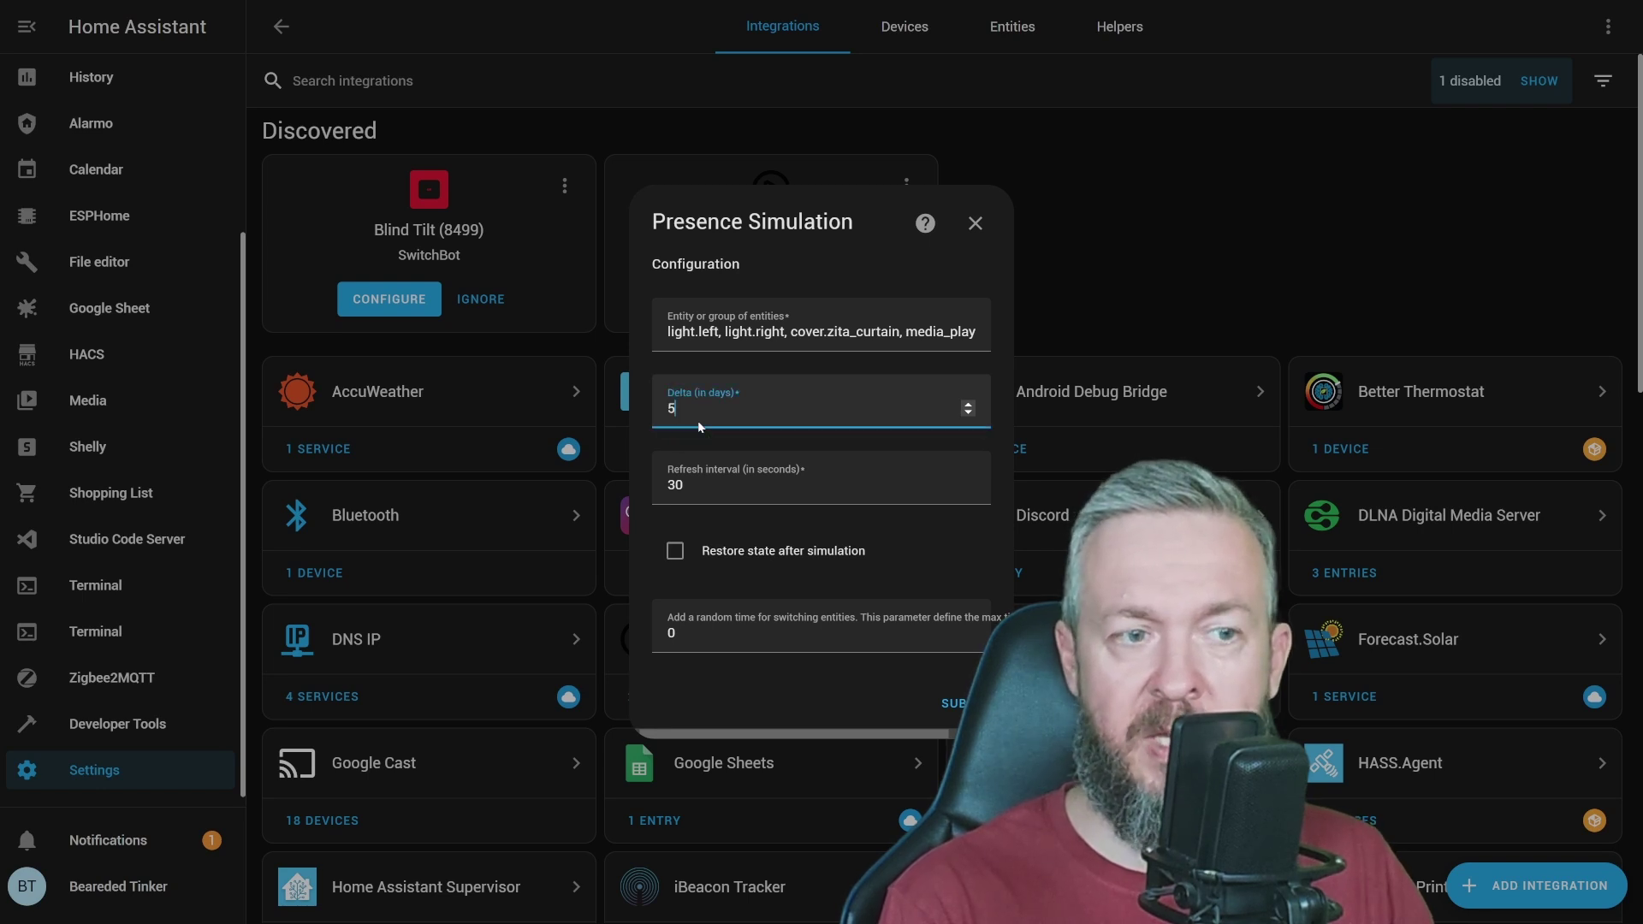
Step: Finish the delta field and tick 'Restore state after simulation' in the setup form
{"action": "left_click", "coordinate": [727, 556]}
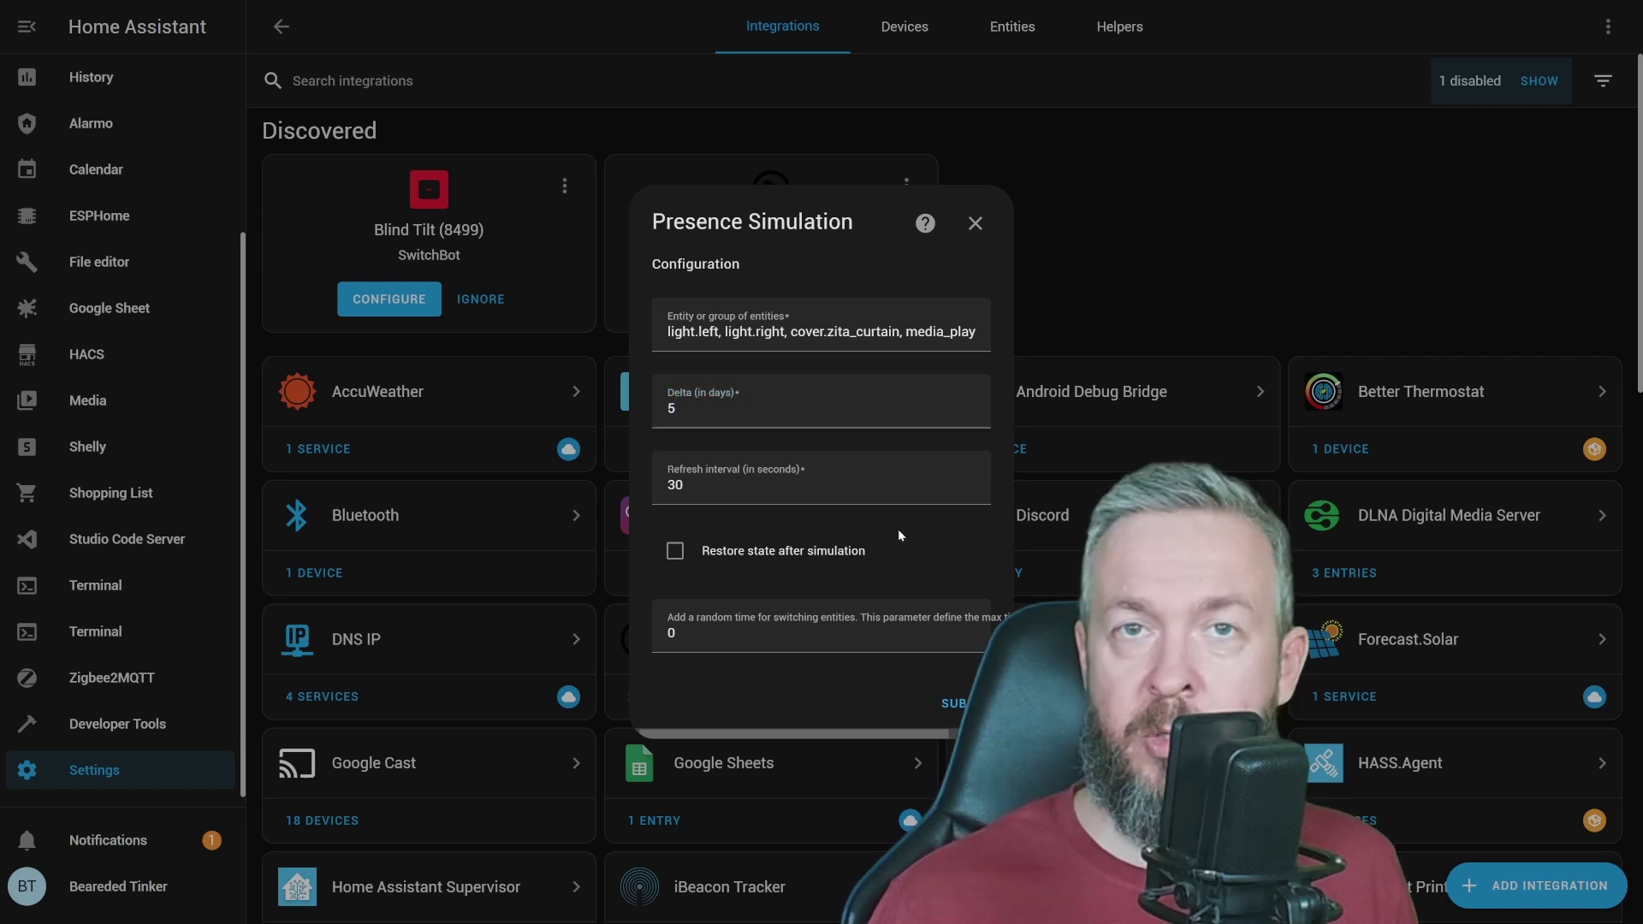
{"action": "left_click", "coordinate": [775, 552]}
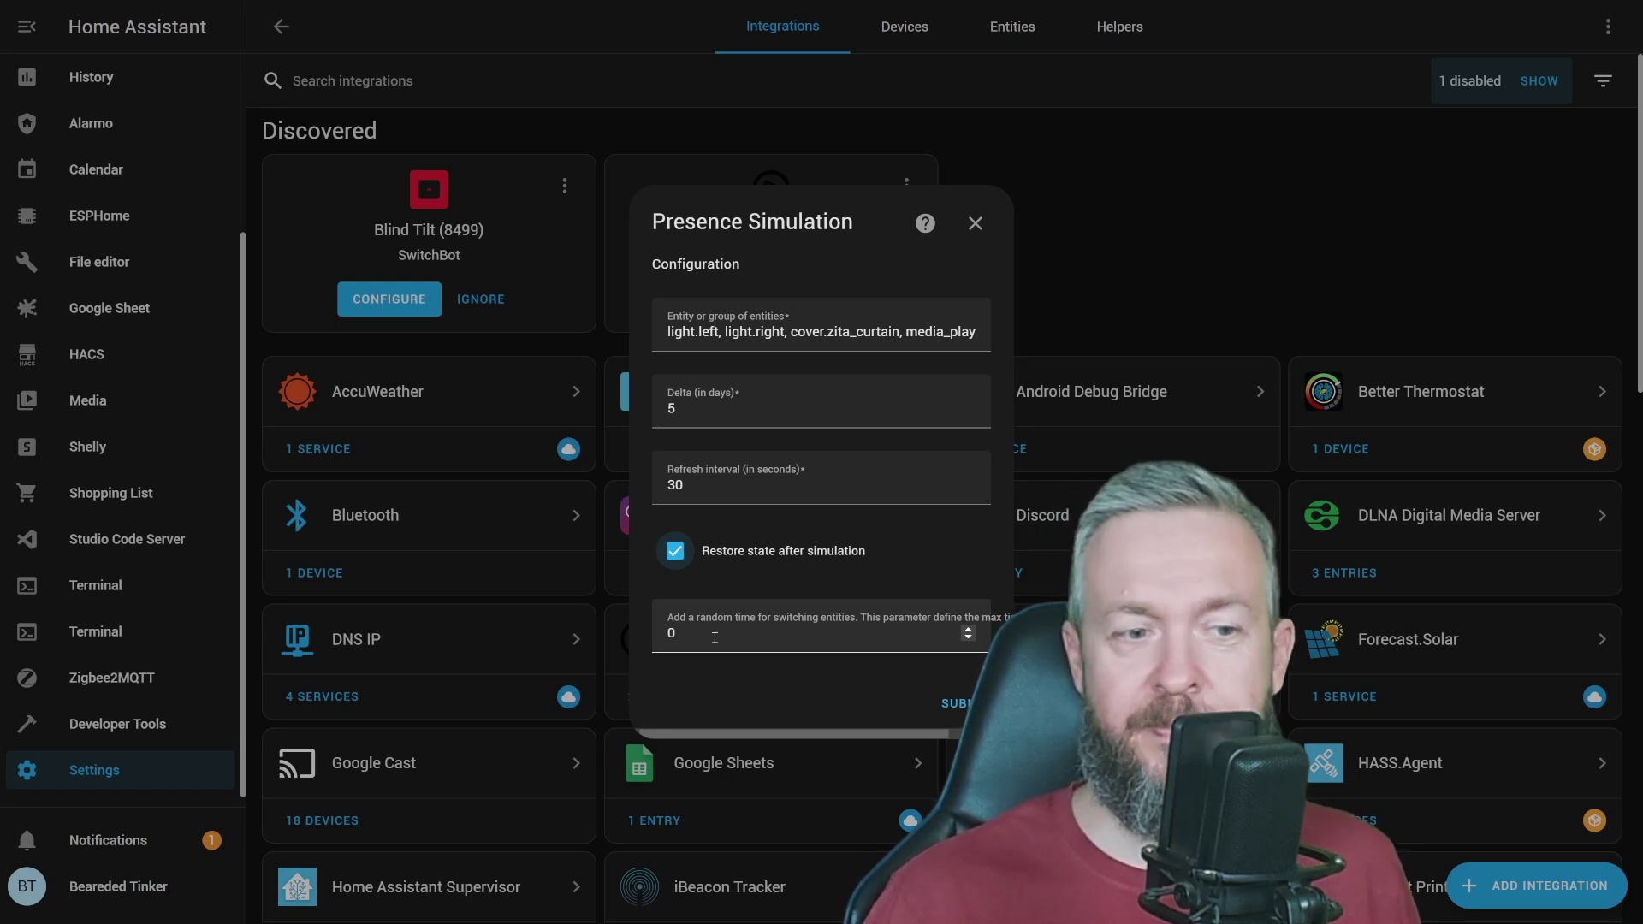
Step: Submit the Presence Simulation configuration to create the integration
{"action": "left_click", "coordinate": [955, 703]}
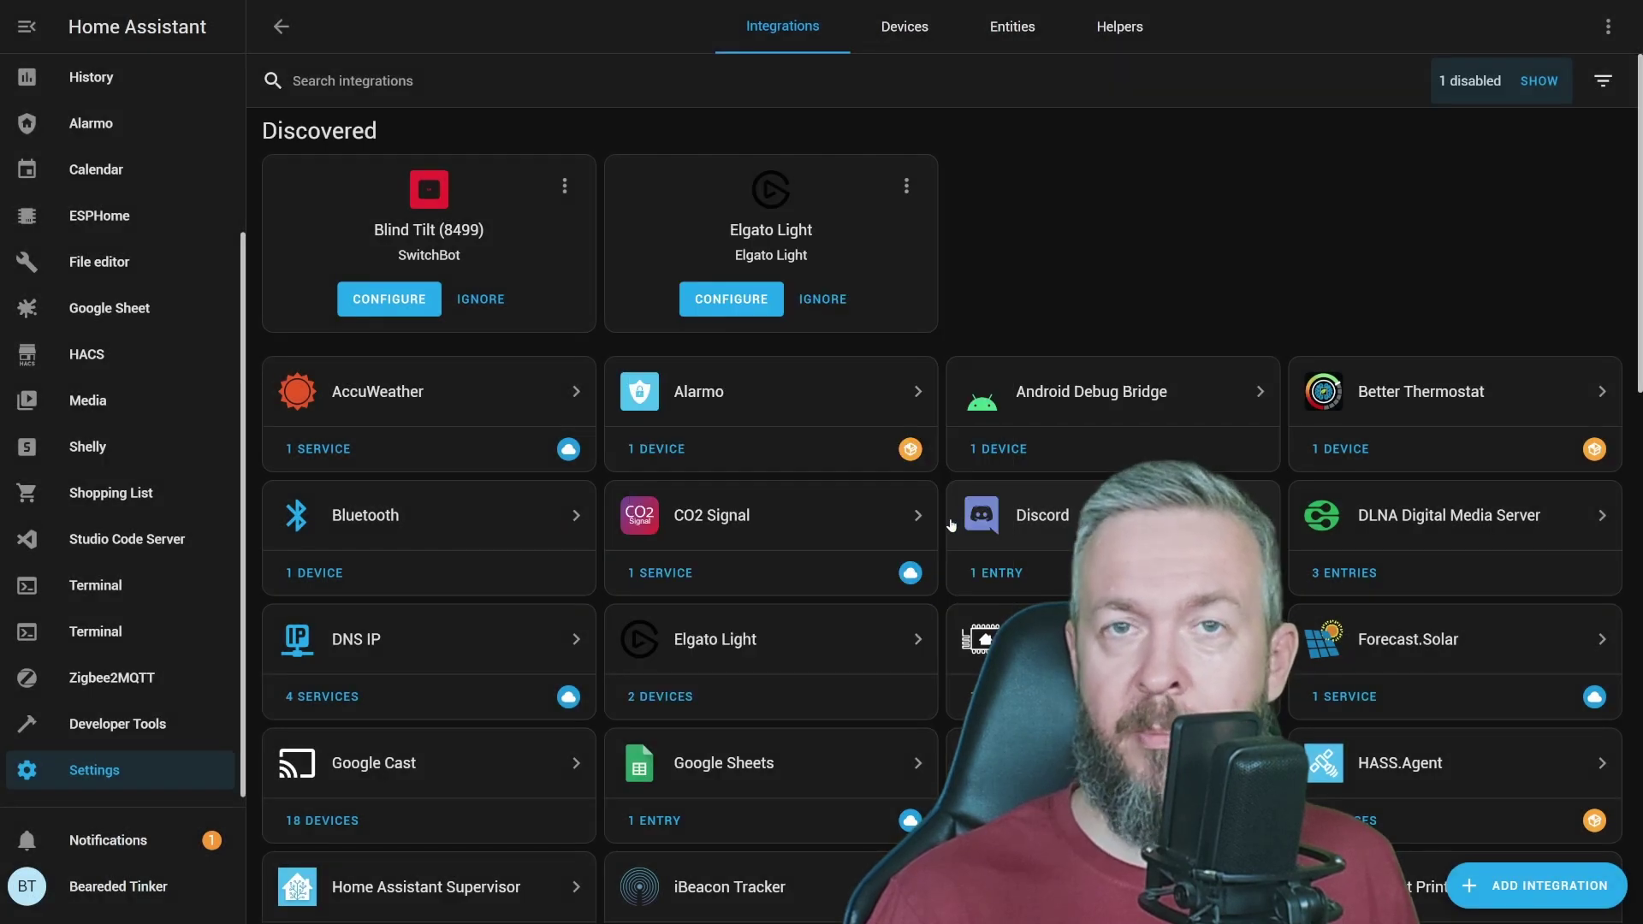
{"action": "scroll", "coordinate": [952, 525], "scroll_direction": "down", "scroll_amount": 10}
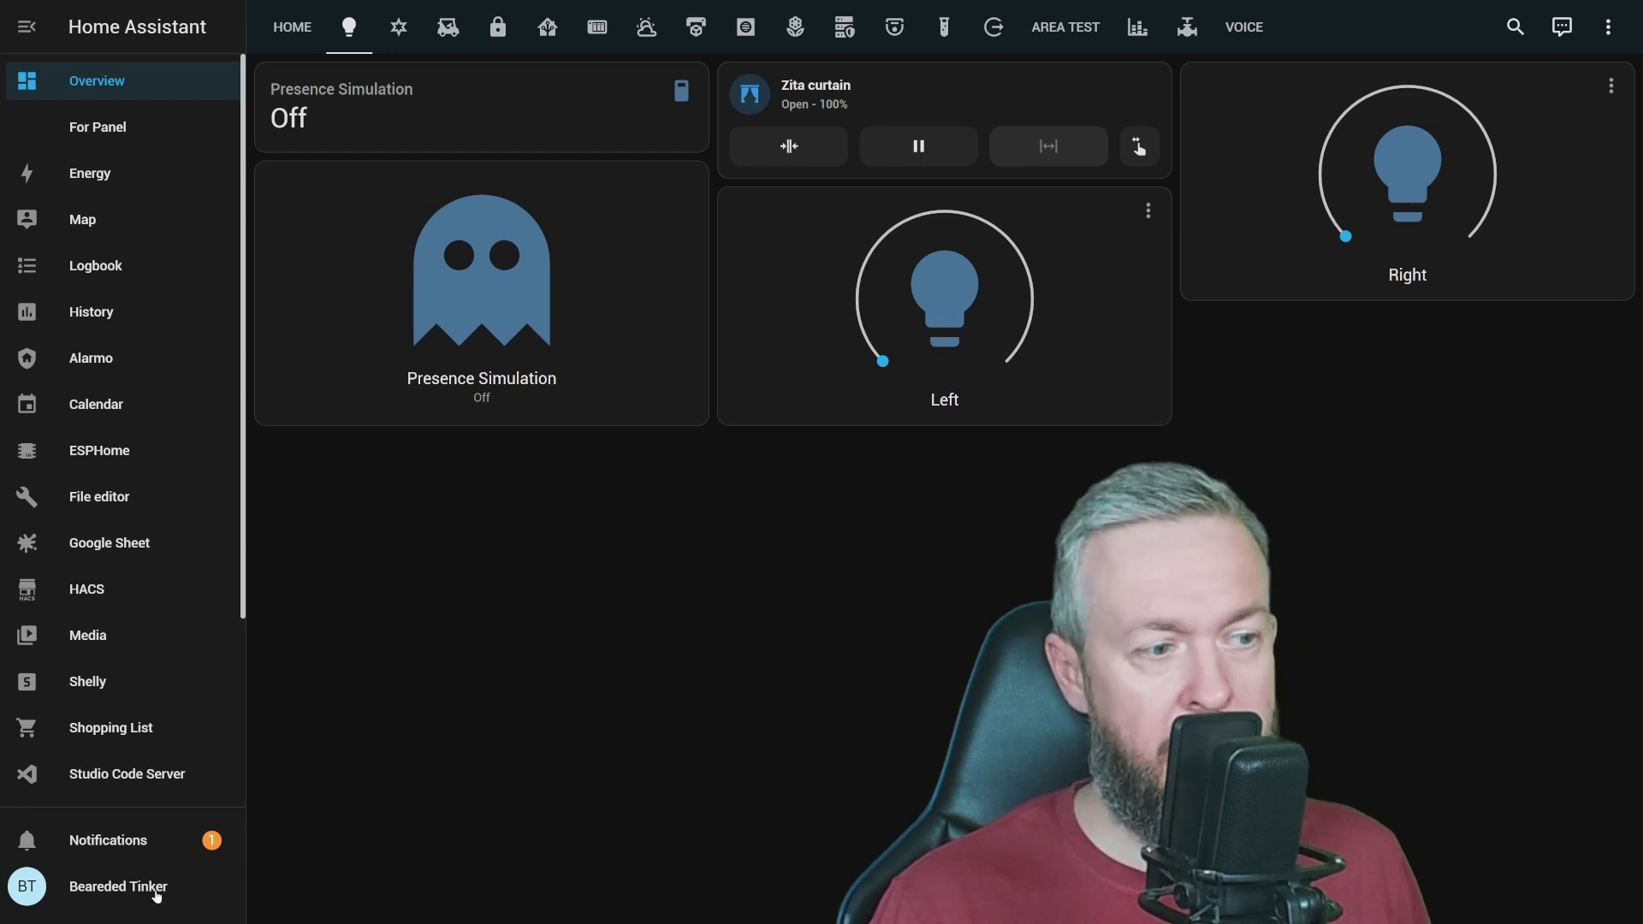
{"action": "scroll", "coordinate": [143, 728], "scroll_direction": "down", "scroll_amount": 3}
Step: In Developer Tools Services, search 'presenc' to list the Presence Simulation services
{"action": "left_click", "coordinate": [144, 726]}
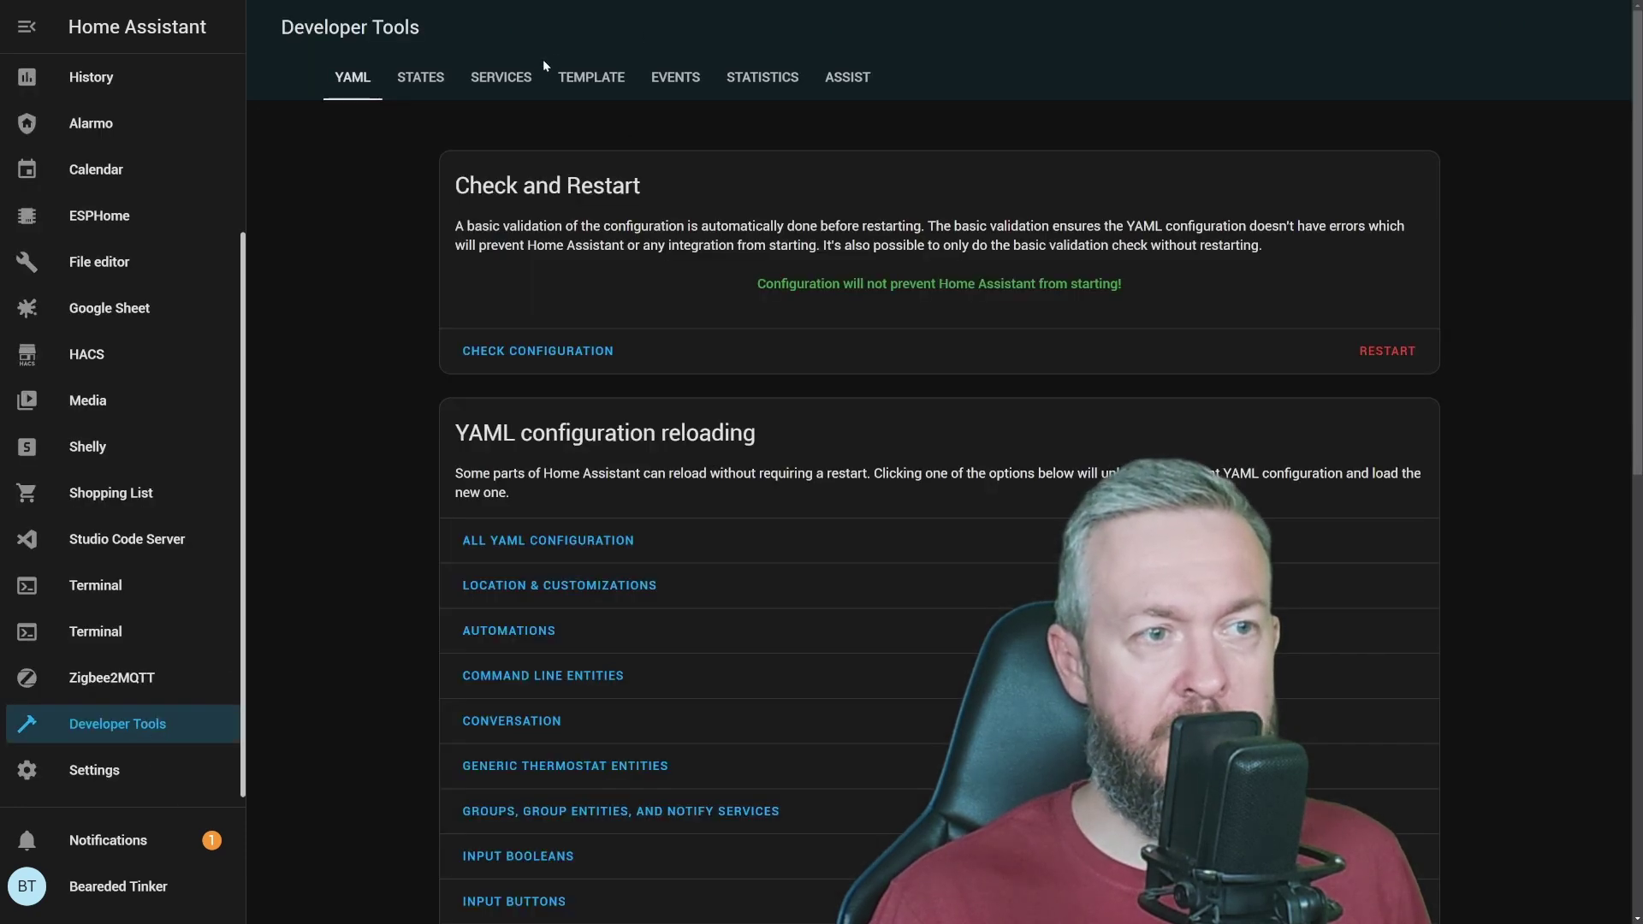
{"action": "left_click", "coordinate": [526, 75]}
{"action": "left_click", "coordinate": [517, 209]}
{"action": "type", "text": "presenc"}
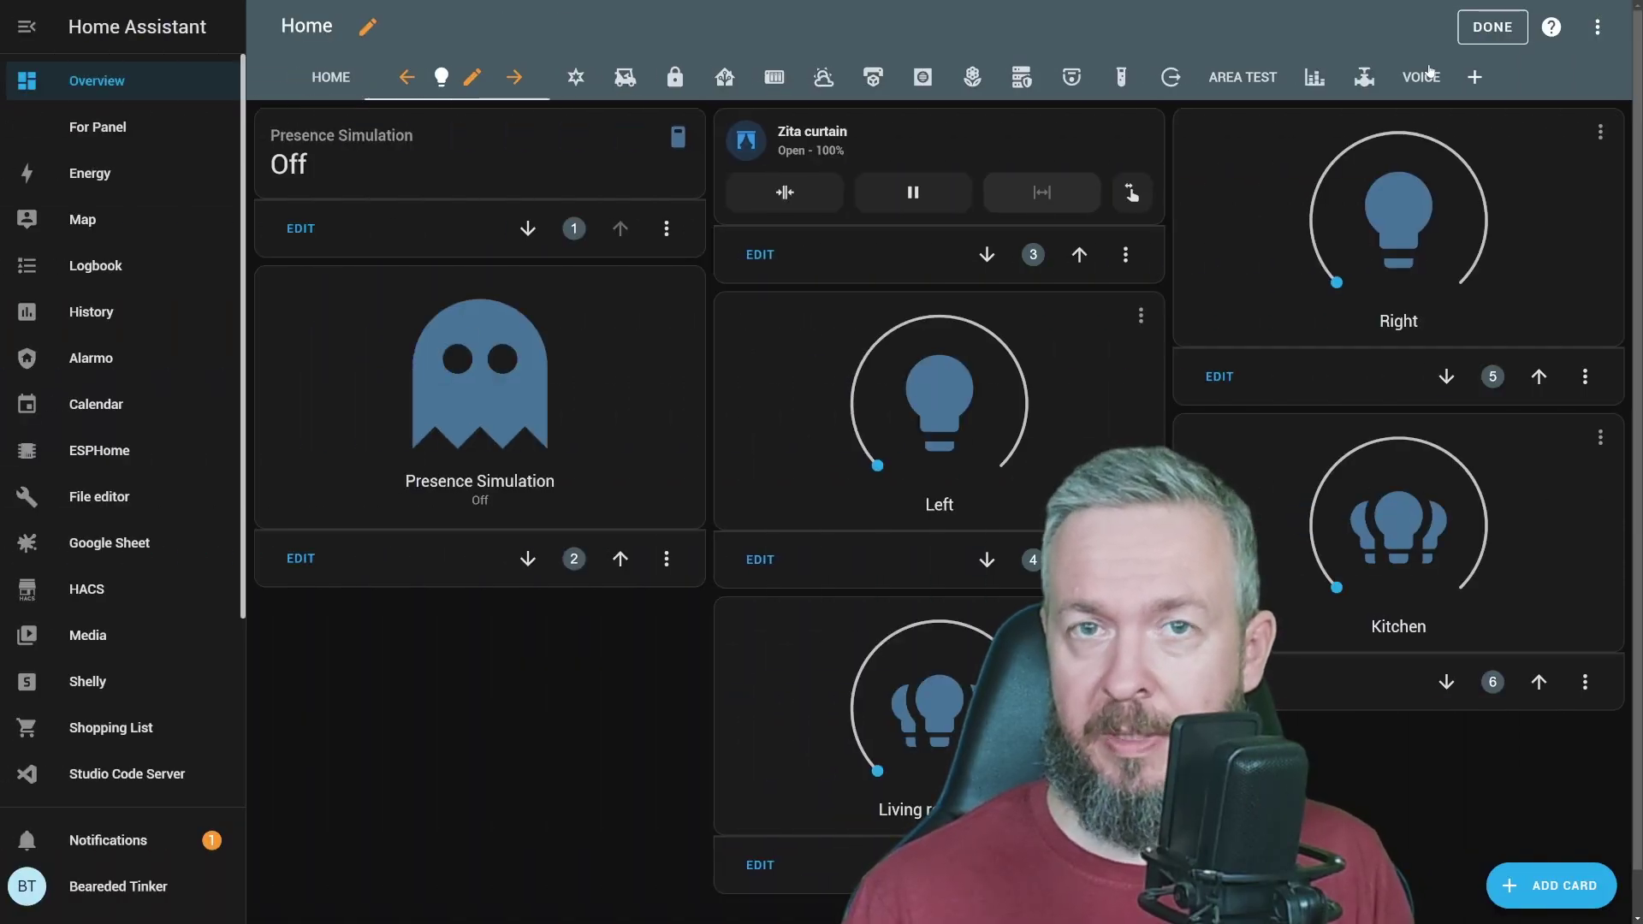
Step: Turn the presence simulation on using the dashboard's Presence Simulation ghost card
{"action": "left_click", "coordinate": [1446, 120]}
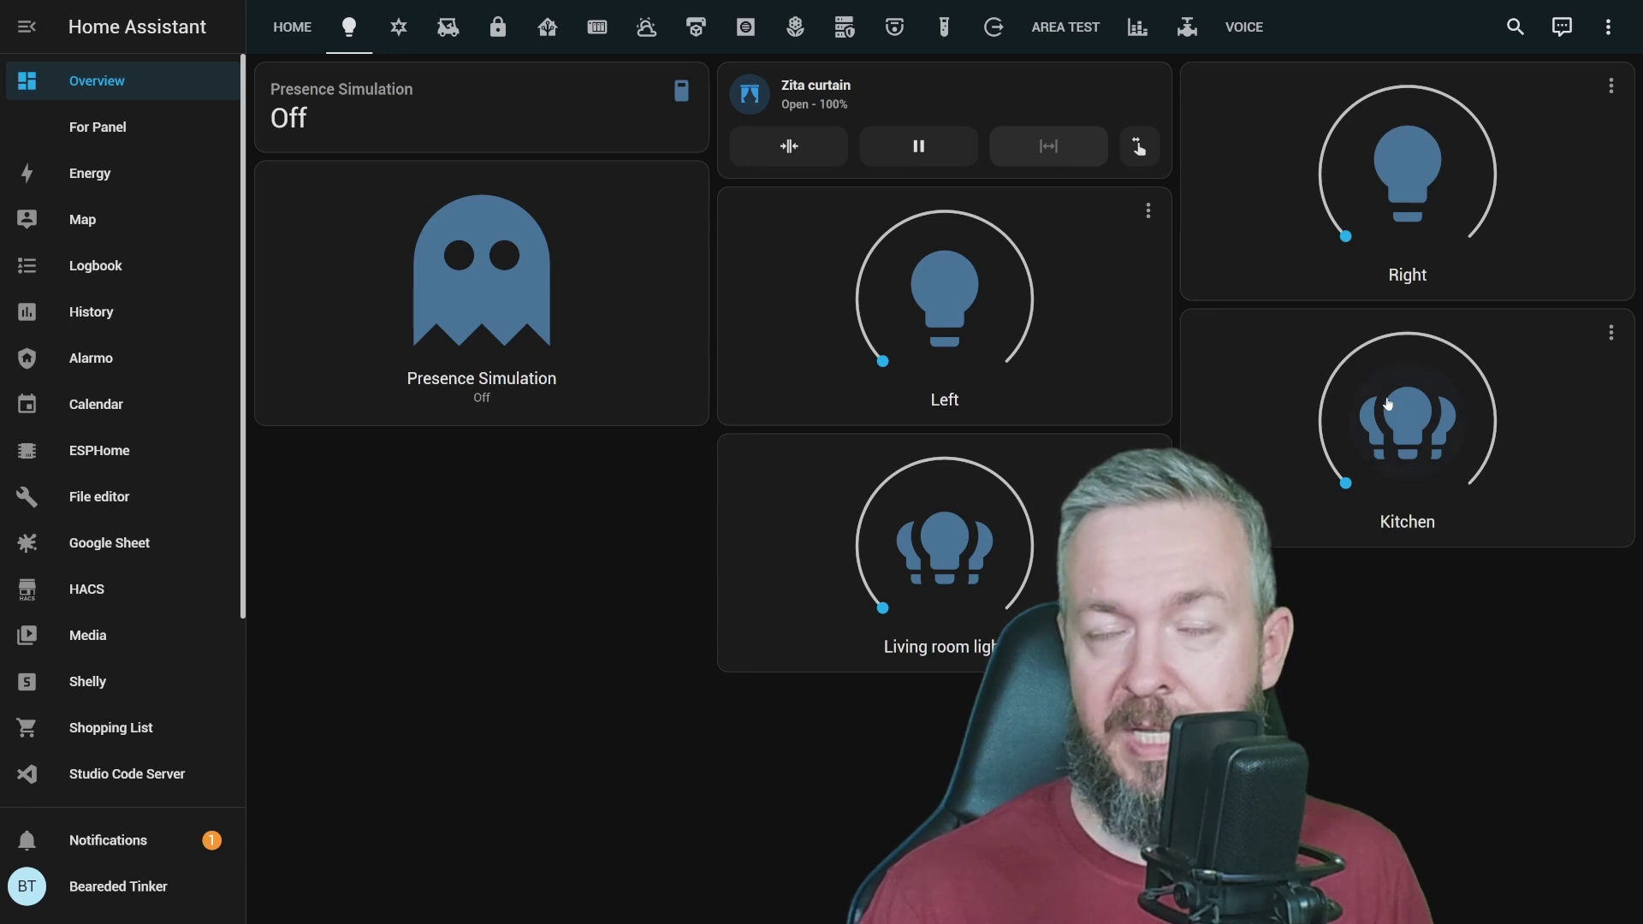
{"action": "left_click", "coordinate": [494, 275]}
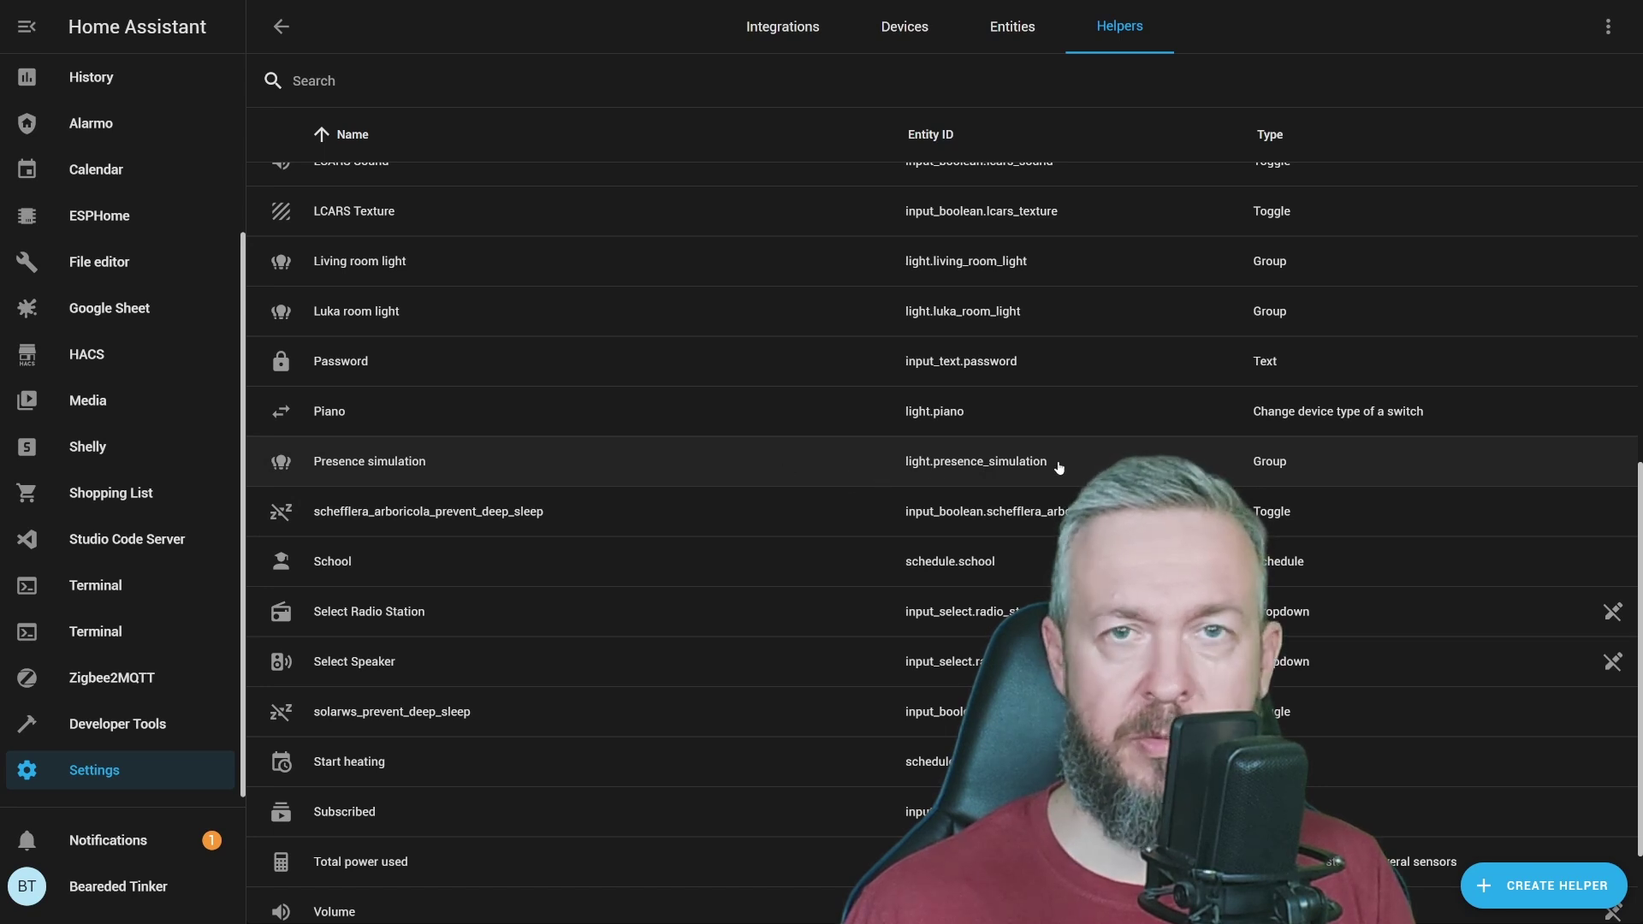
Step: Look at the new Light group helper form, then cancel without creating one
{"action": "left_click", "coordinate": [1493, 871]}
{"action": "left_click", "coordinate": [658, 606]}
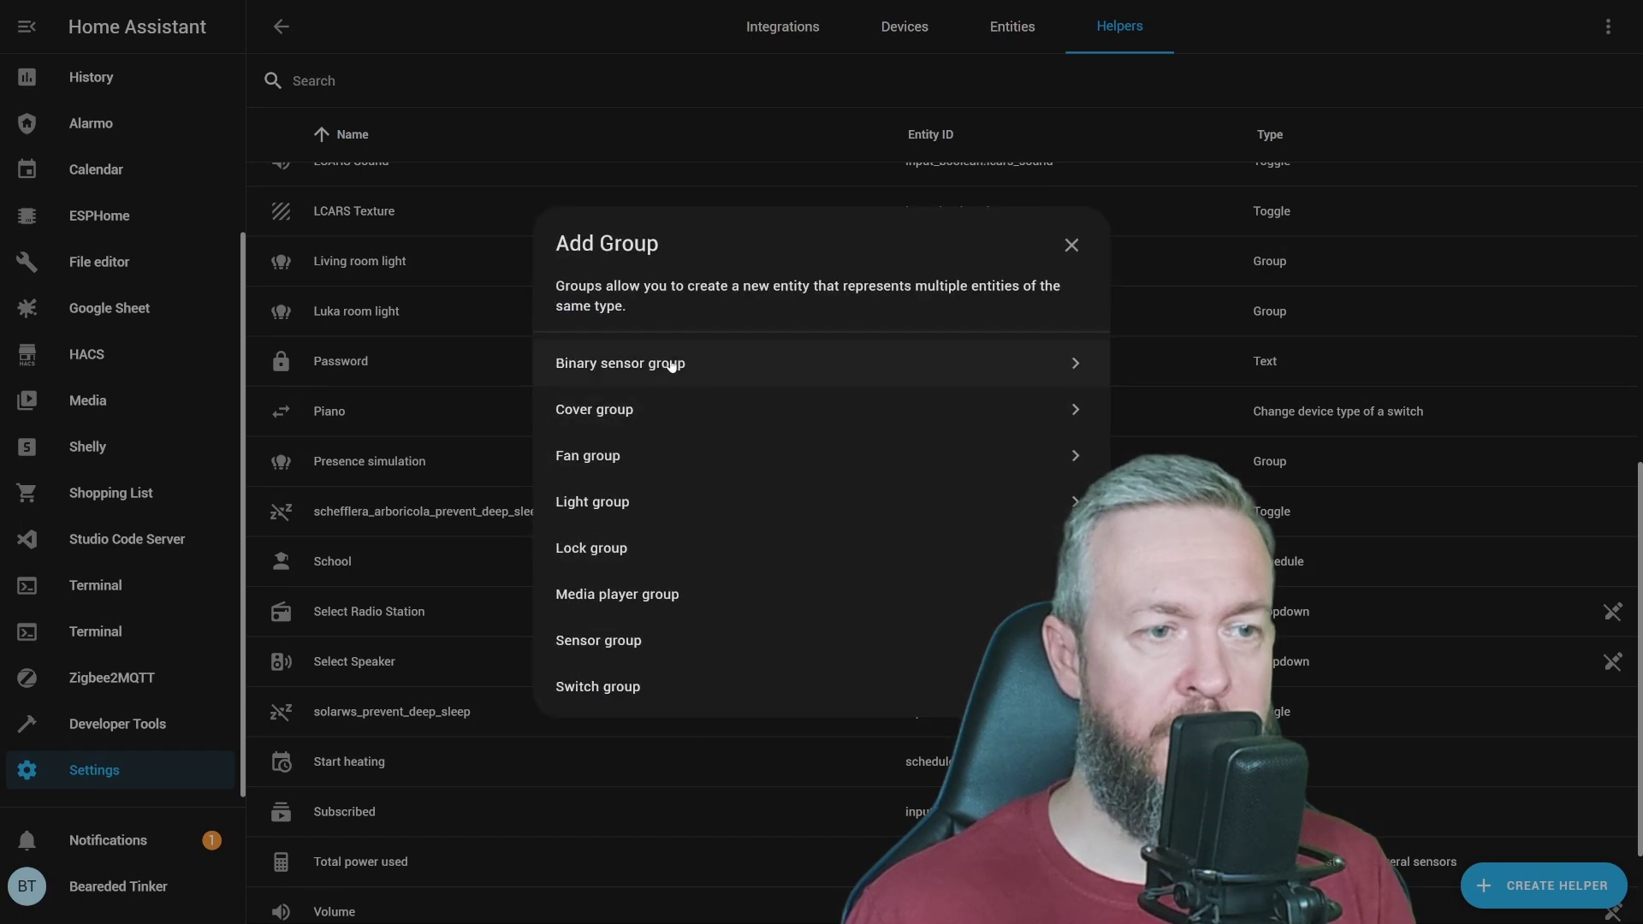
{"action": "left_click", "coordinate": [616, 502]}
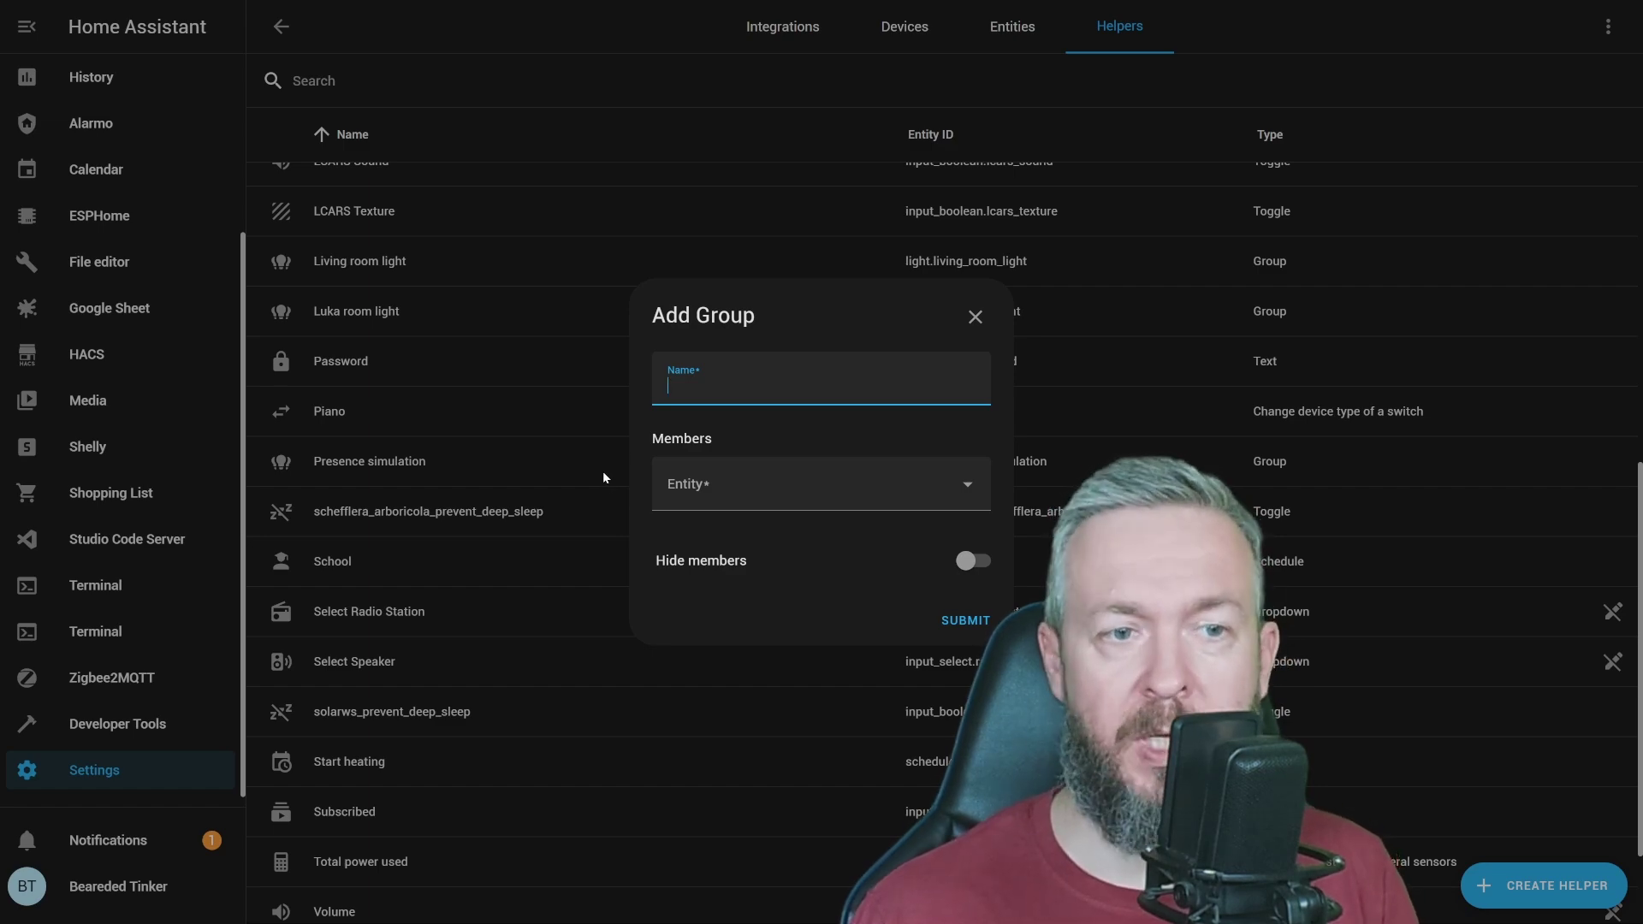
{"action": "left_click", "coordinate": [957, 322]}
Step: Review the Presence simulation group's options, then go to the integrations list
{"action": "left_click", "coordinate": [546, 462]}
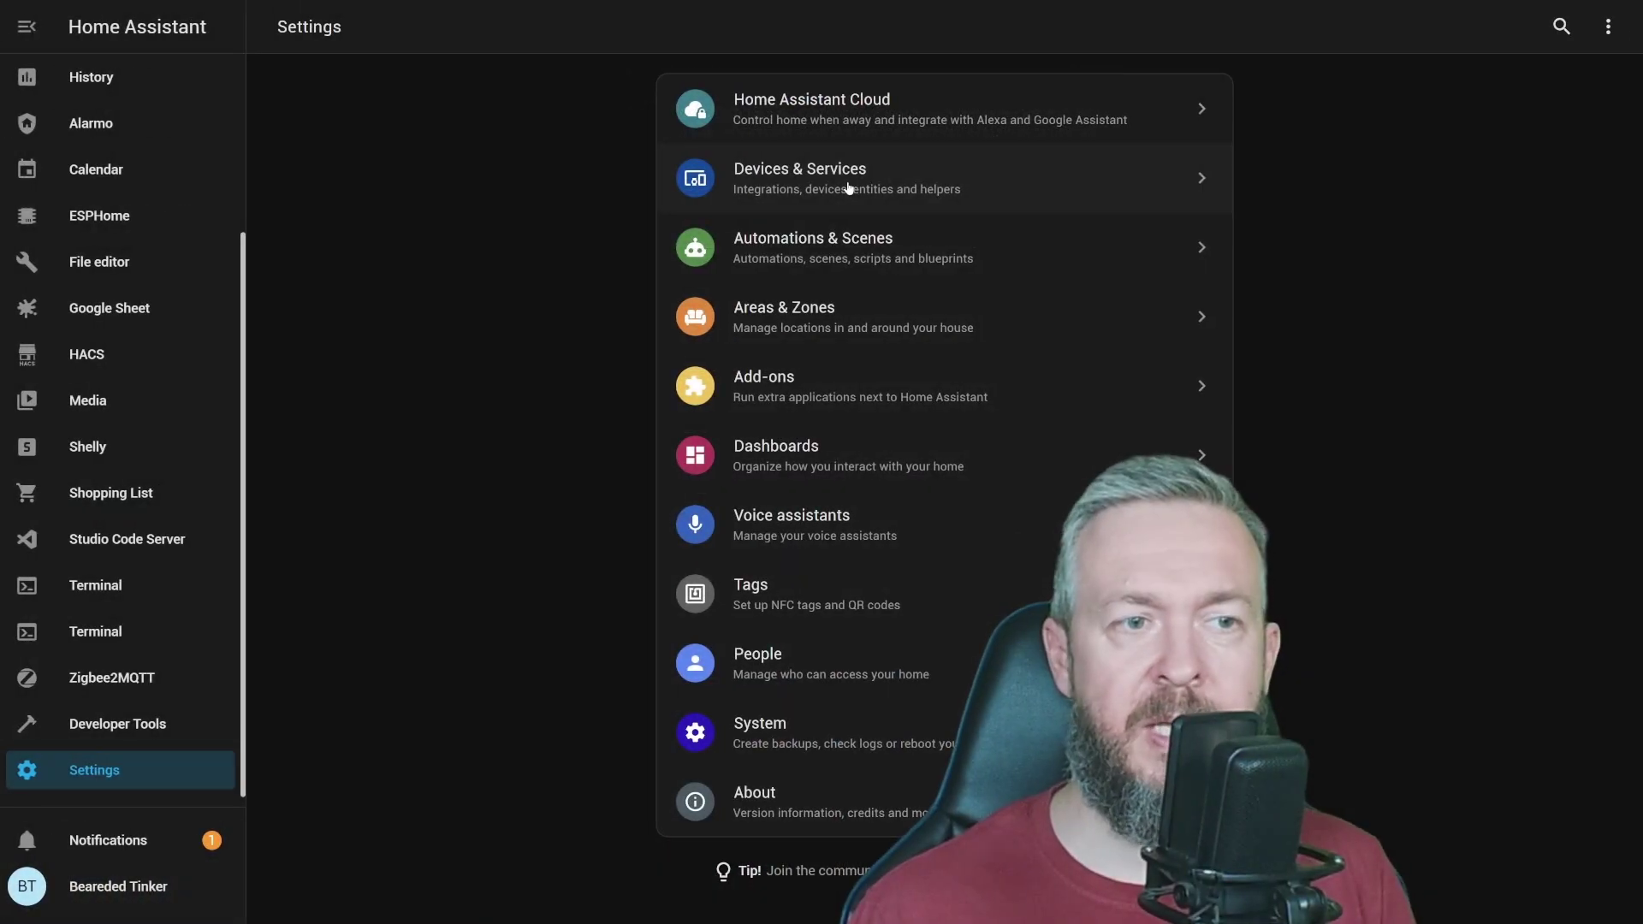
{"action": "left_click", "coordinate": [941, 184]}
{"action": "scroll", "coordinate": [787, 500], "scroll_direction": "down", "scroll_amount": 10}
Step: Open Simulation Presence's options and check entities cover.zita_curtain and light.presence_simulation with delta 5
{"action": "left_click", "coordinate": [847, 551]}
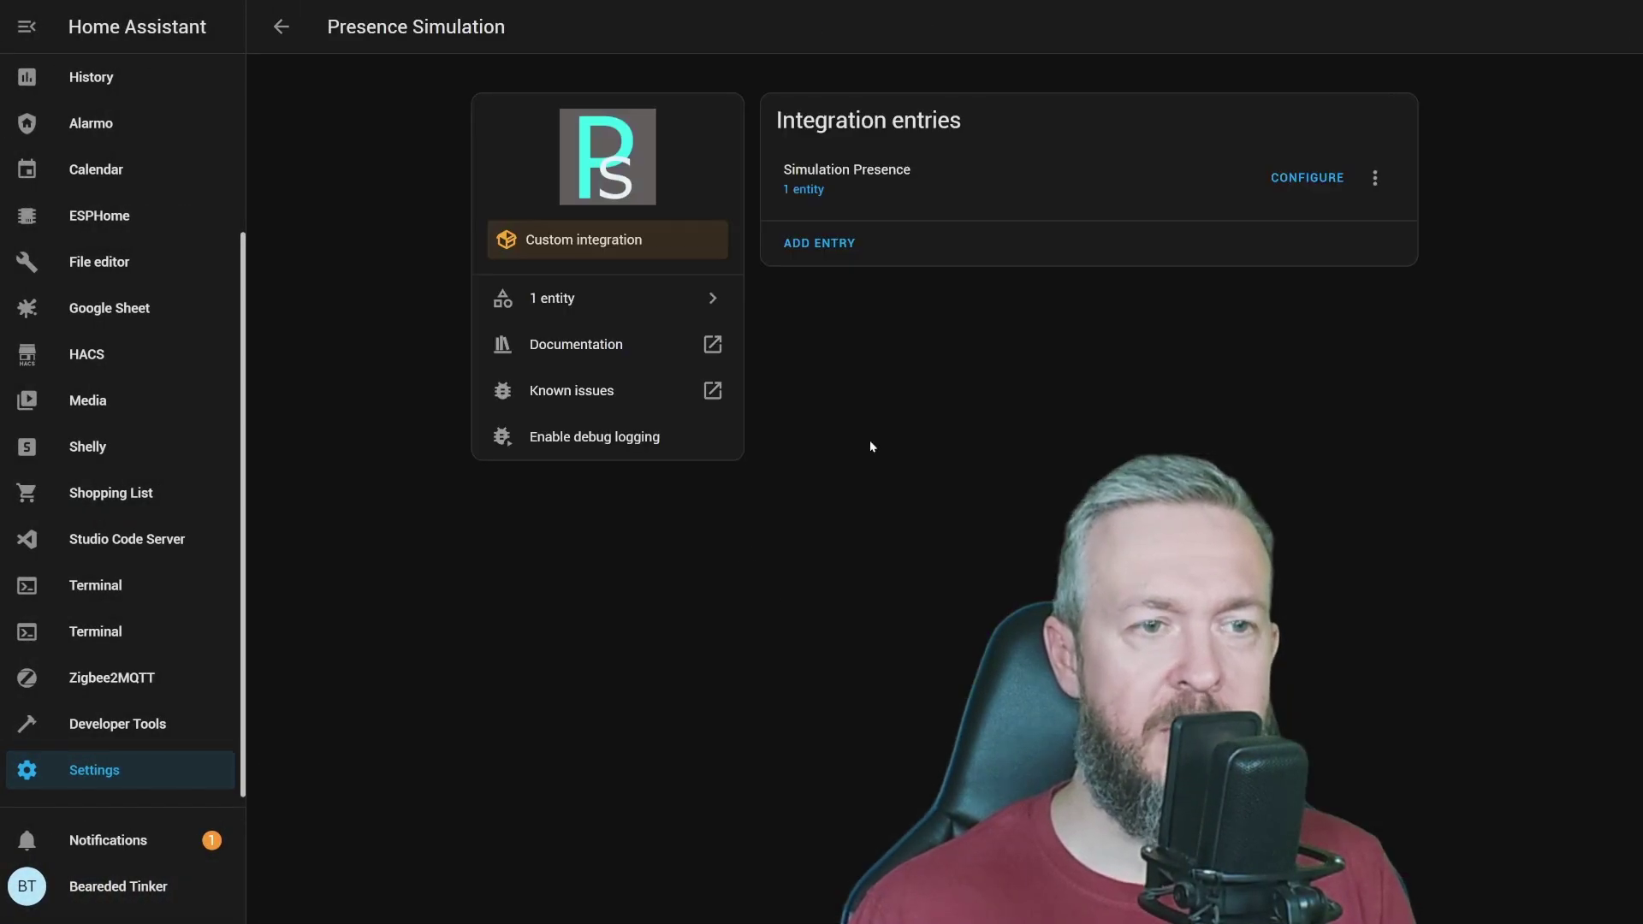
{"action": "left_click", "coordinate": [1336, 175]}
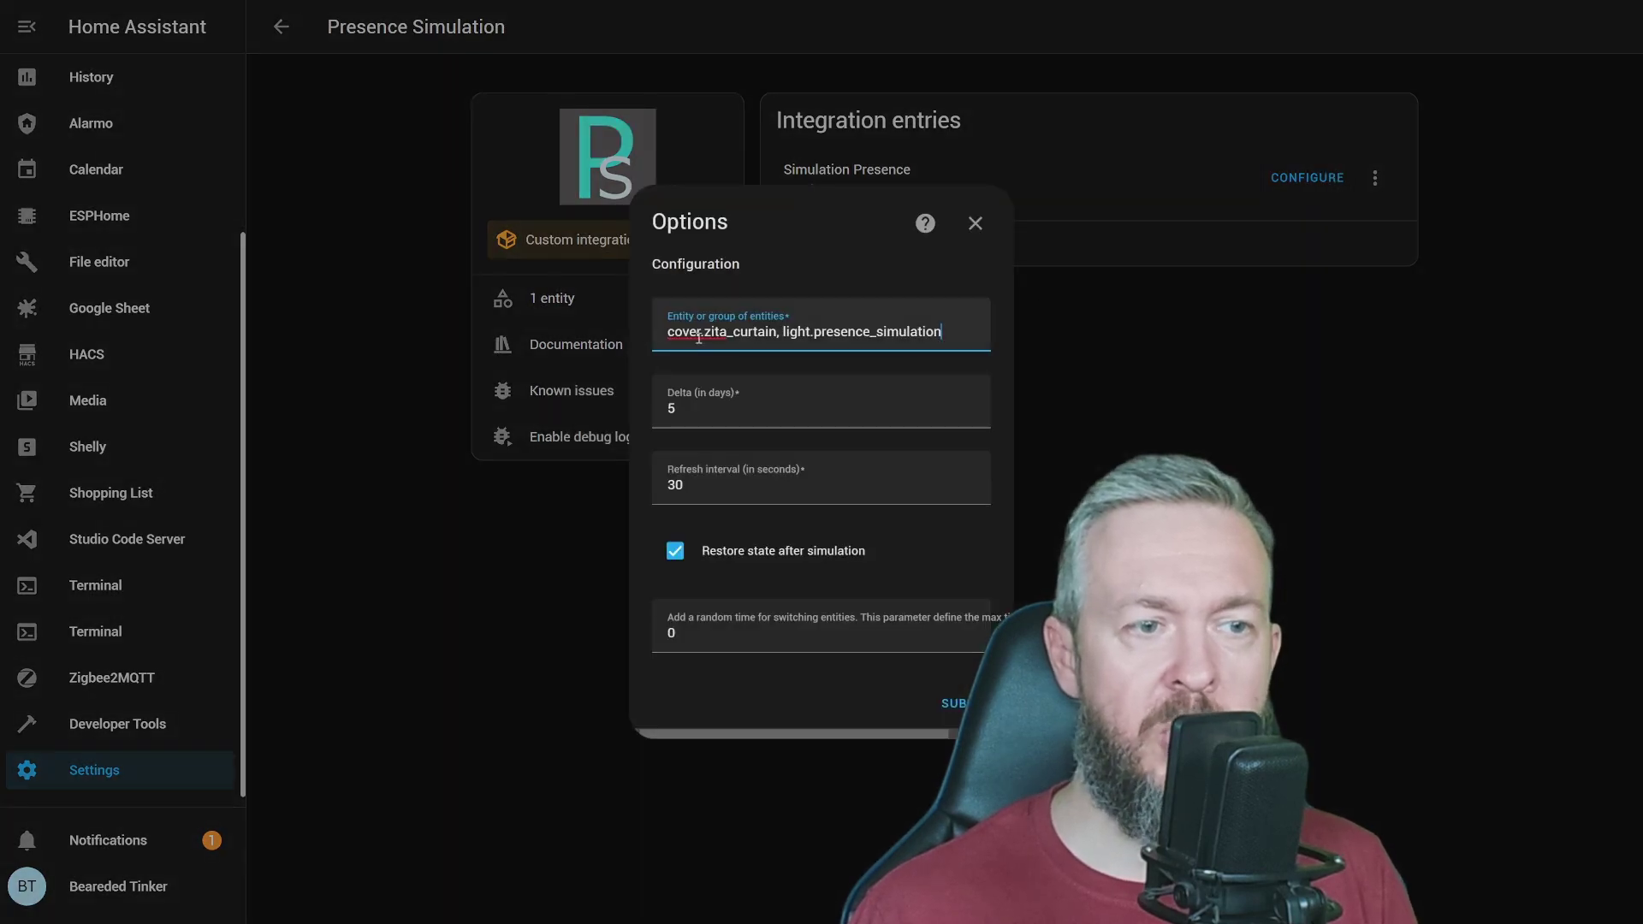
{"action": "left_click_drag", "start_coordinate": [786, 330], "coordinate": [1005, 317]}
{"action": "left_click_drag", "start_coordinate": [895, 315], "coordinate": [544, 325]}
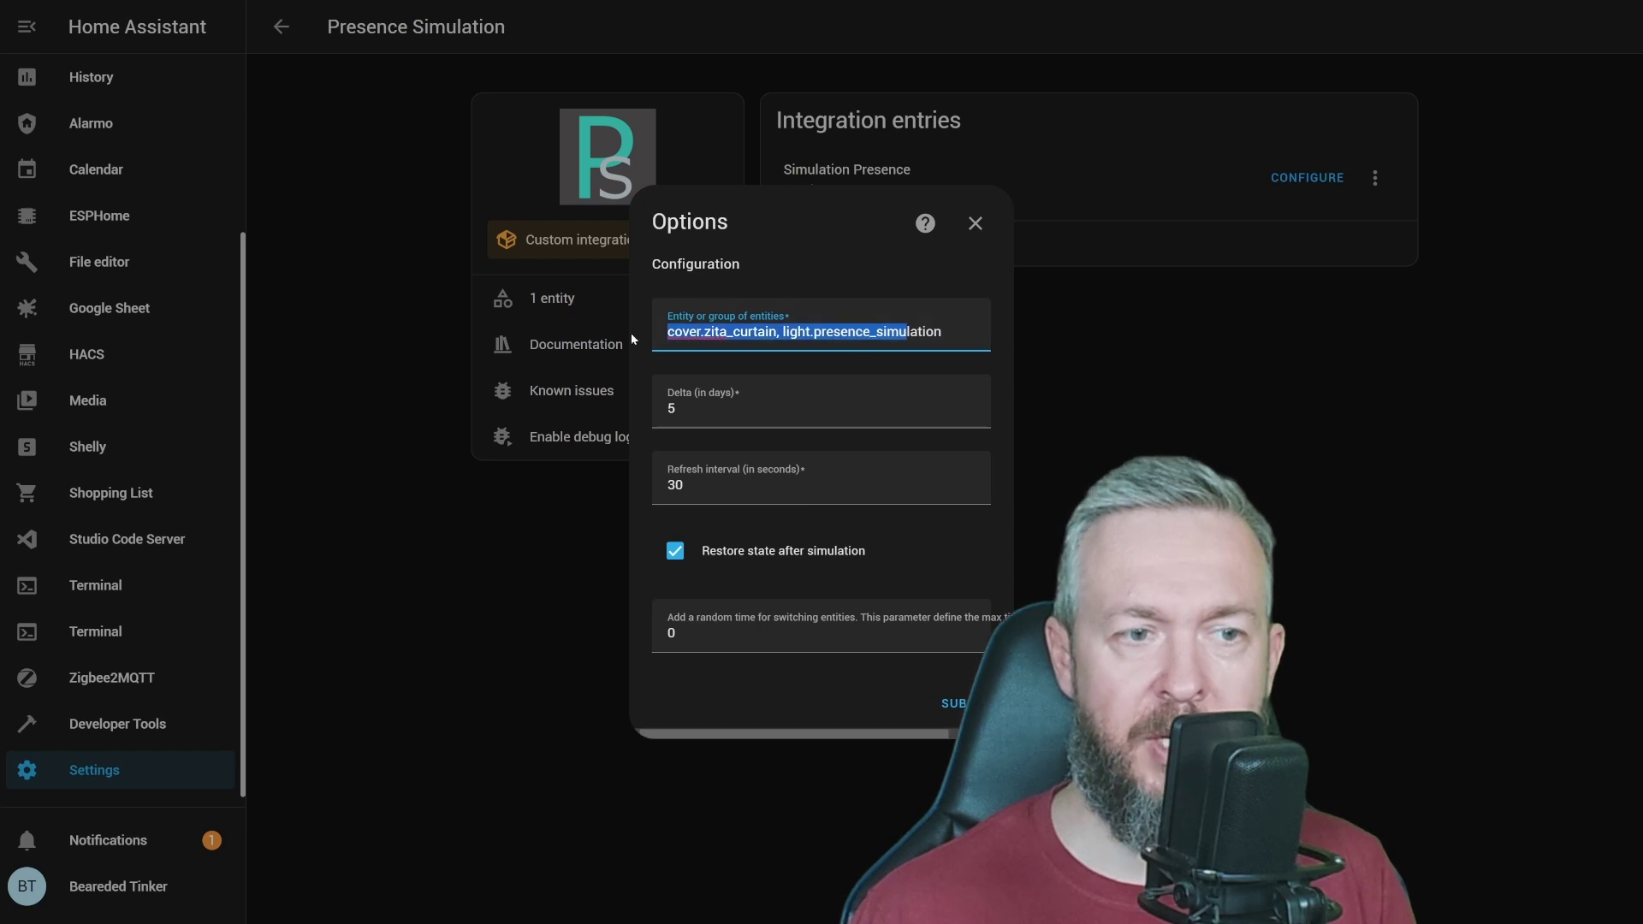
{"action": "left_click", "coordinate": [926, 328]}
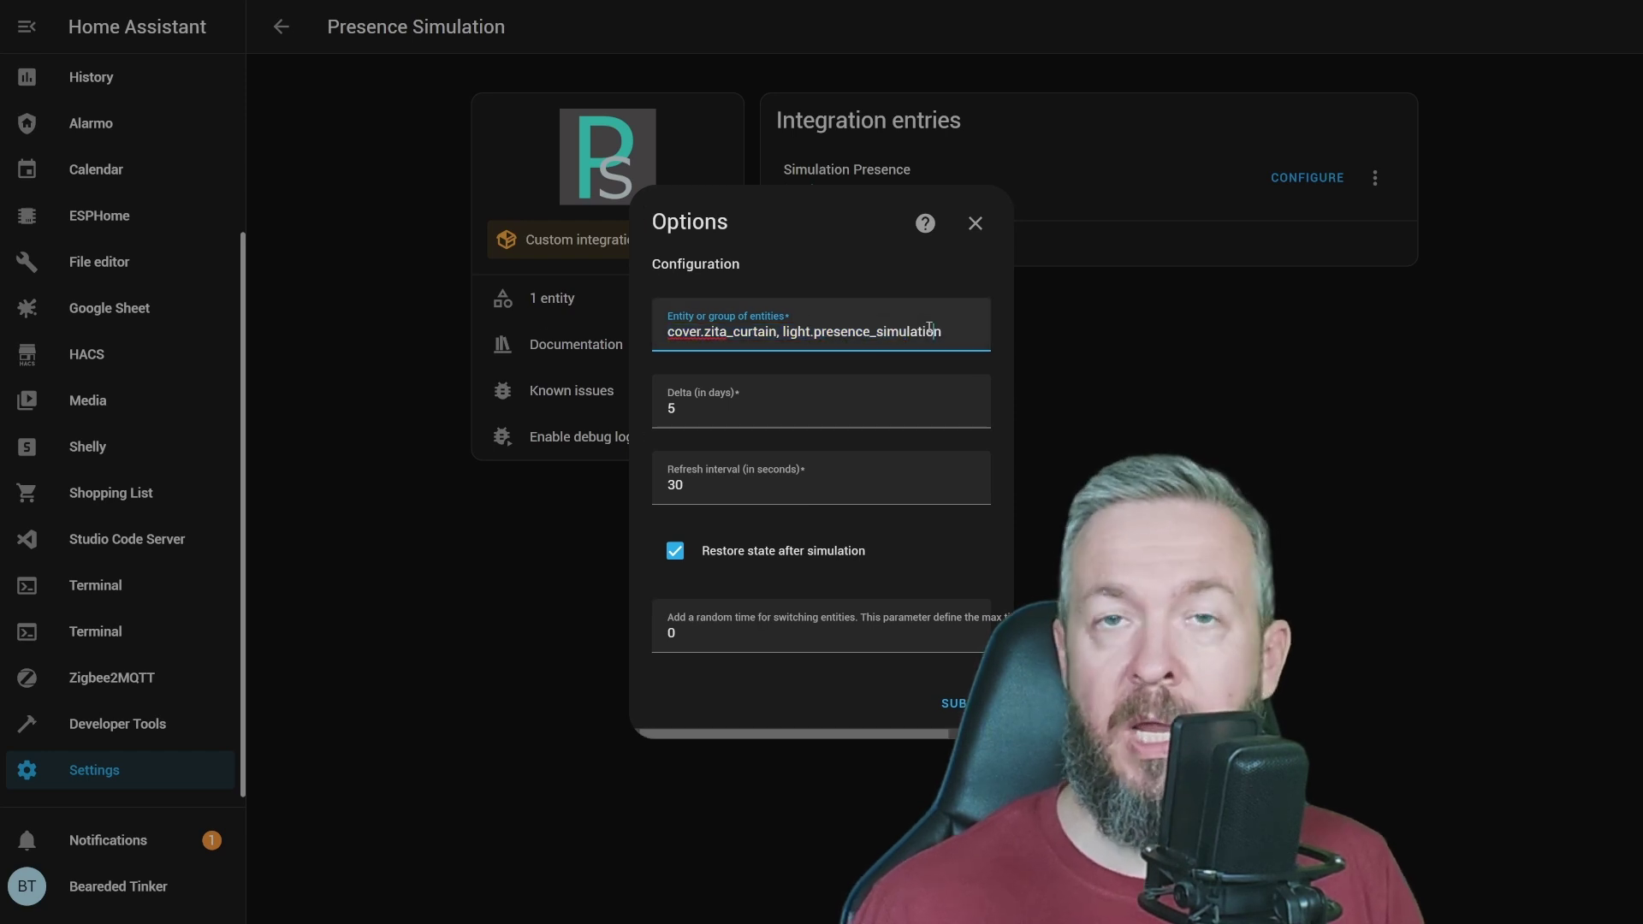